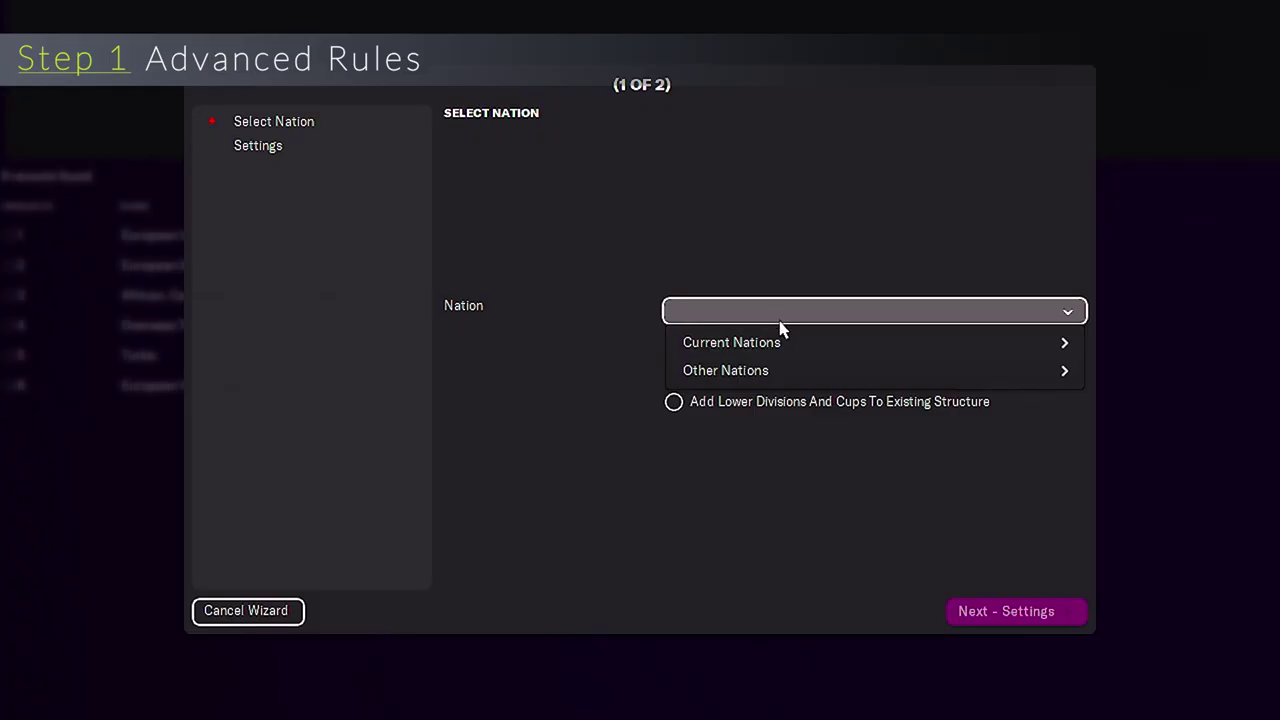
Add nation rules for England with the Add Lower Divisions And Cups To Existing Structure option.
{"action": "mouse_move", "coordinate": [903, 351]}
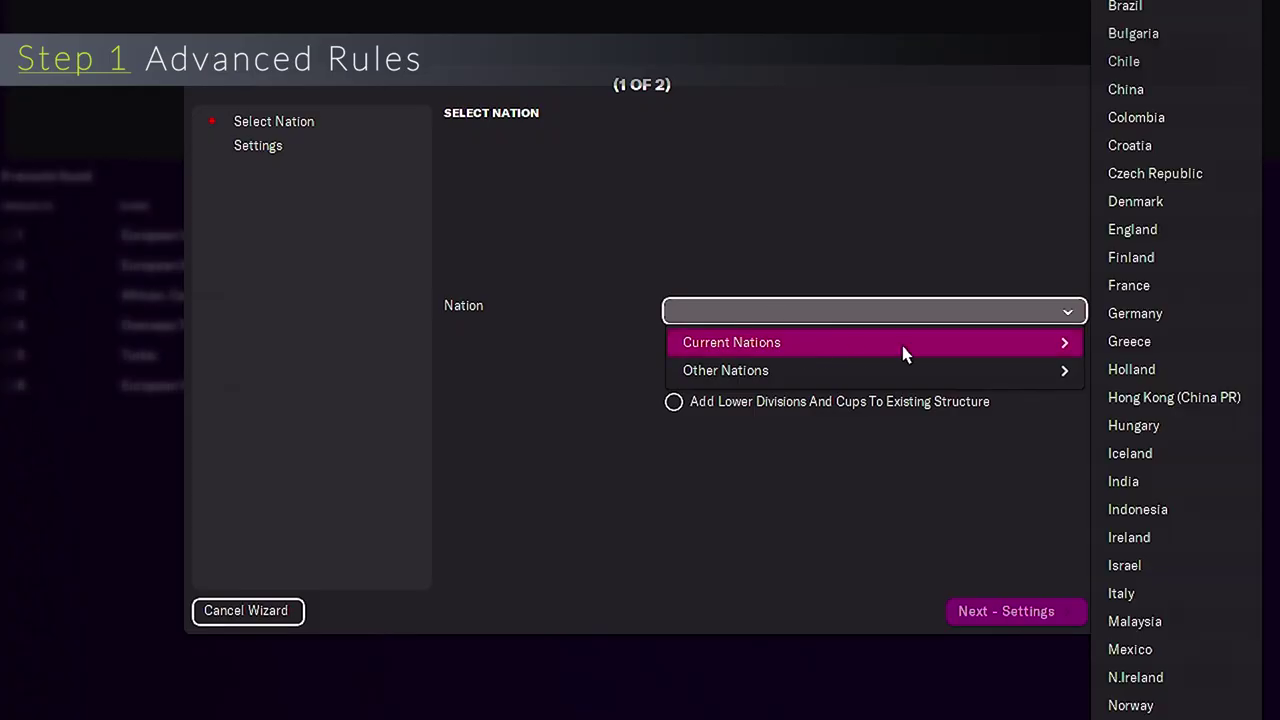
{"action": "left_click", "coordinate": [1157, 230]}
{"action": "left_click", "coordinate": [926, 414]}
{"action": "left_click", "coordinate": [1046, 611]}
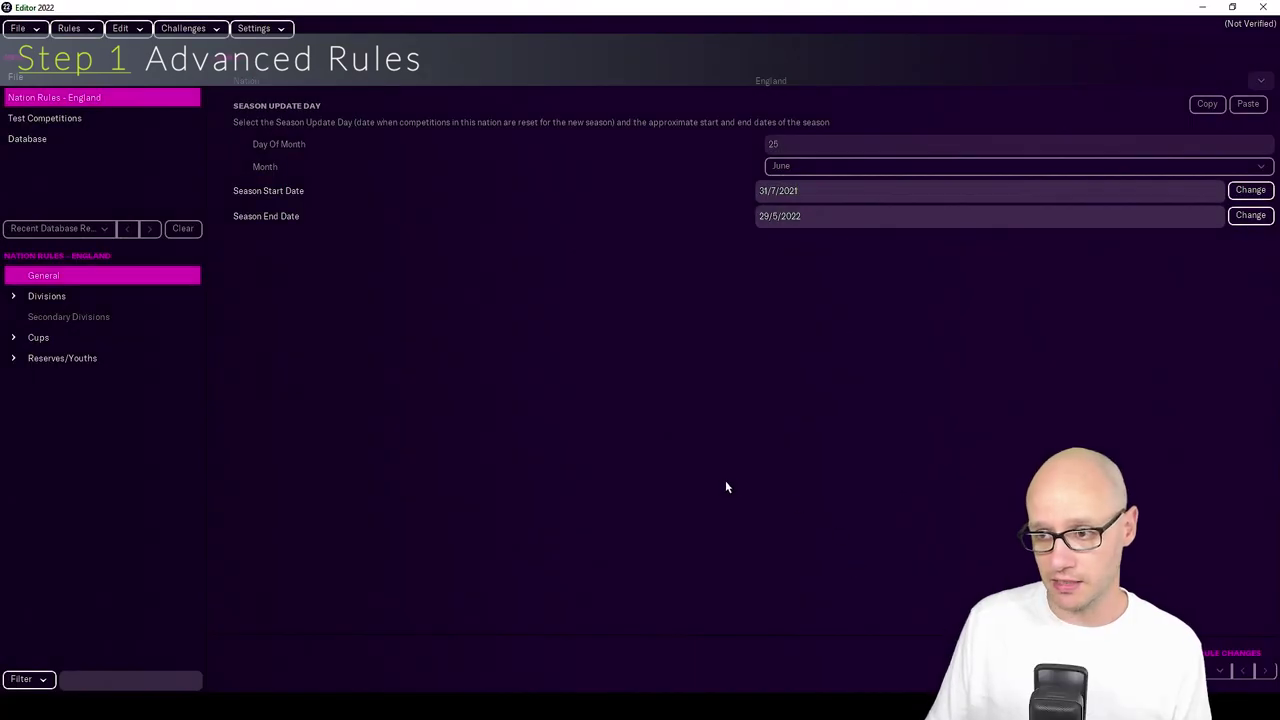
Convert the England nation rules to advanced rules and accept the conversion.
{"action": "left_click", "coordinate": [72, 28]}
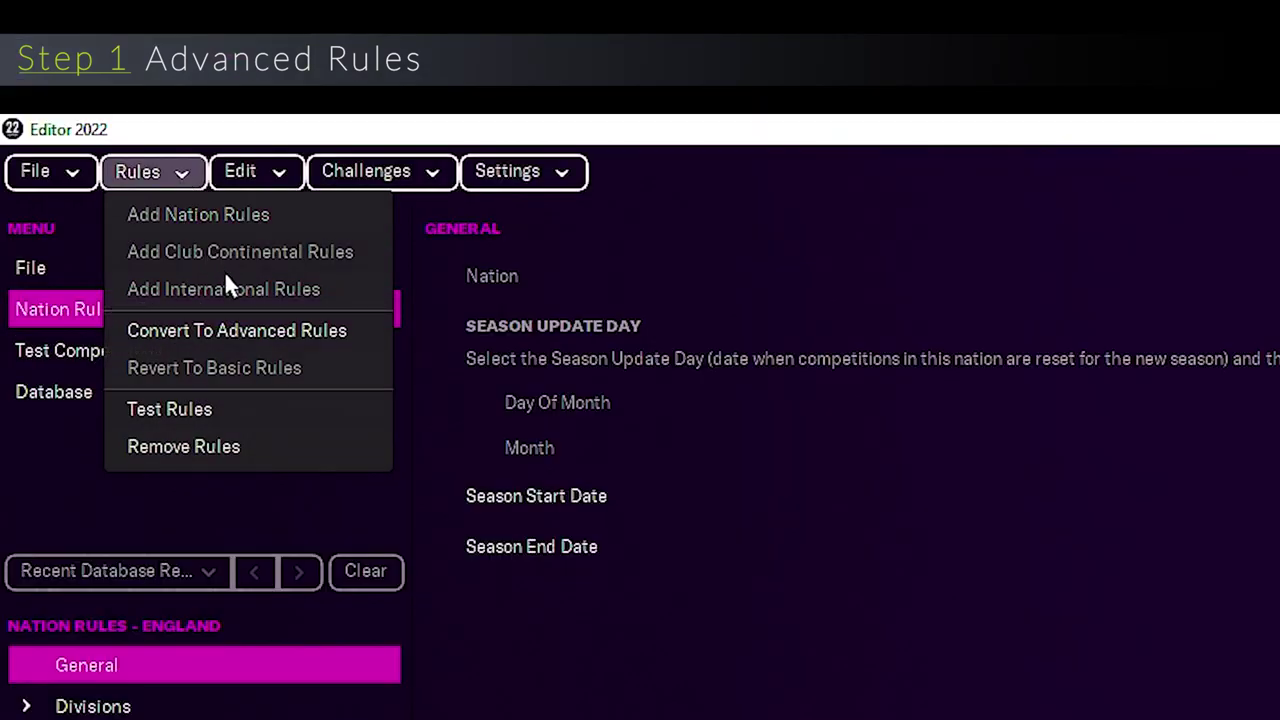
{"action": "left_click", "coordinate": [240, 333]}
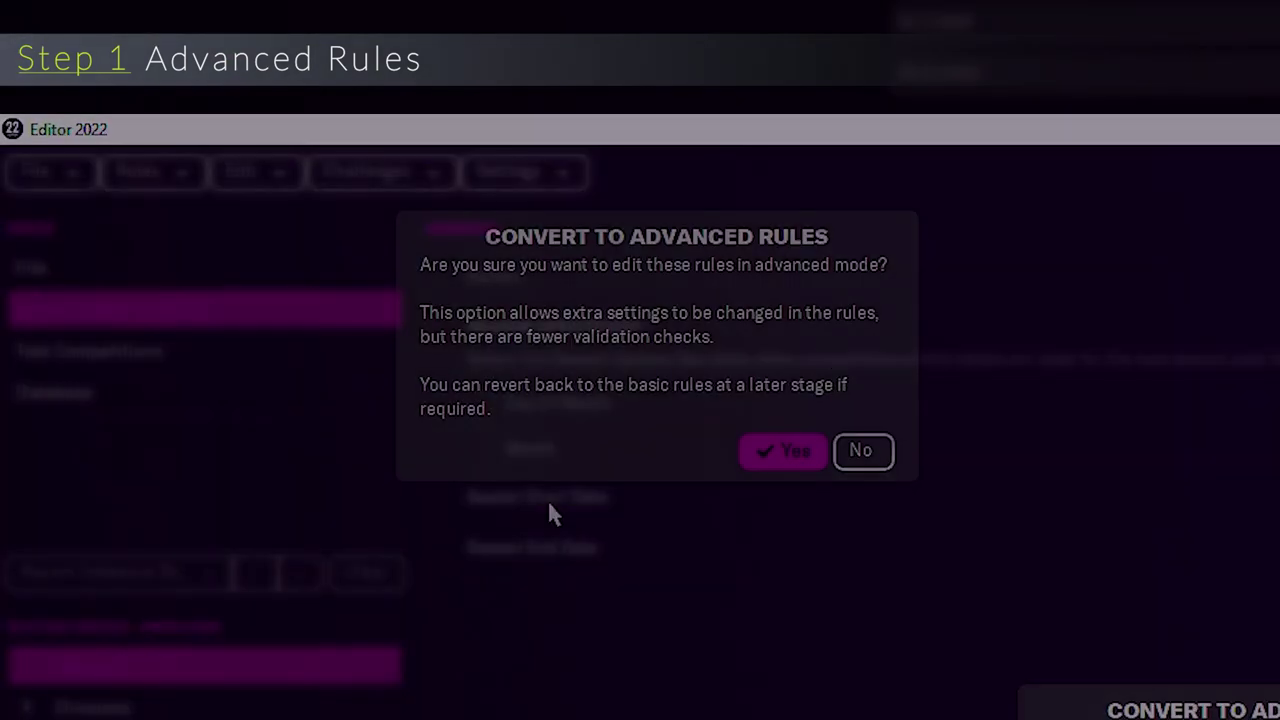
{"action": "left_click", "coordinate": [803, 458]}
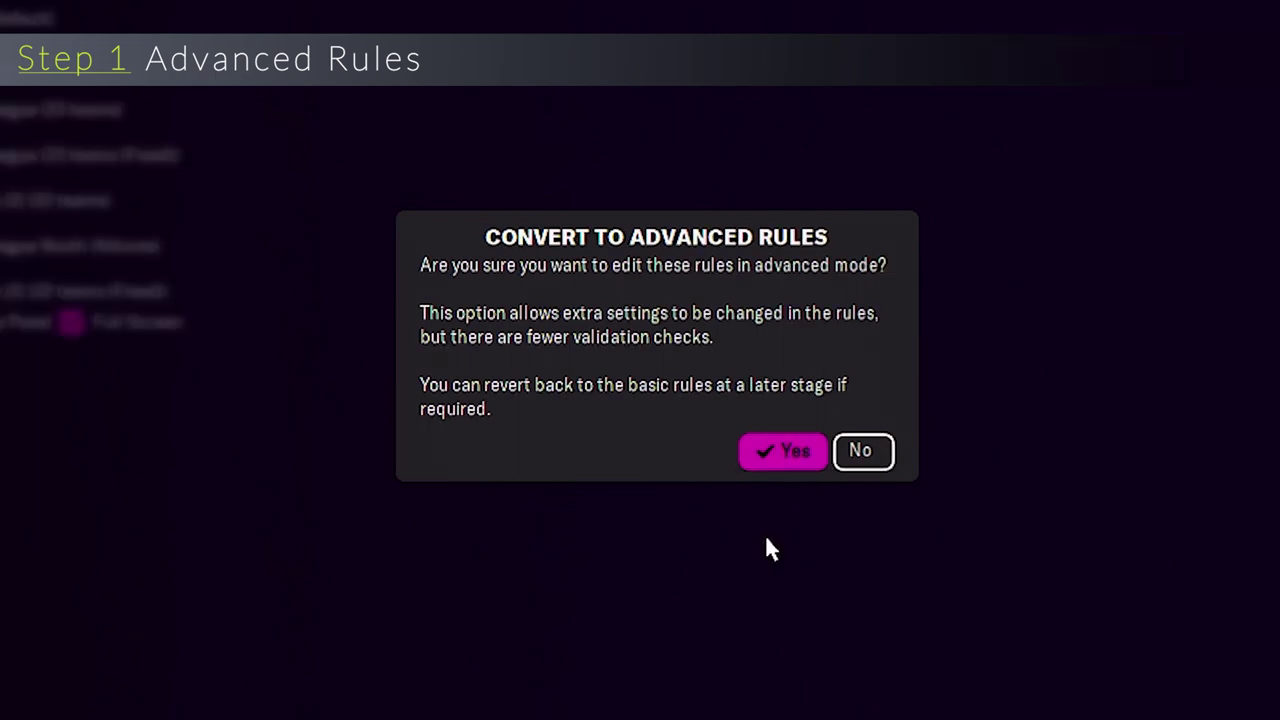
Look up the fixture rules index under Fixture Times and Rules for the English Premier Division.
{"action": "left_click", "coordinate": [148, 276]}
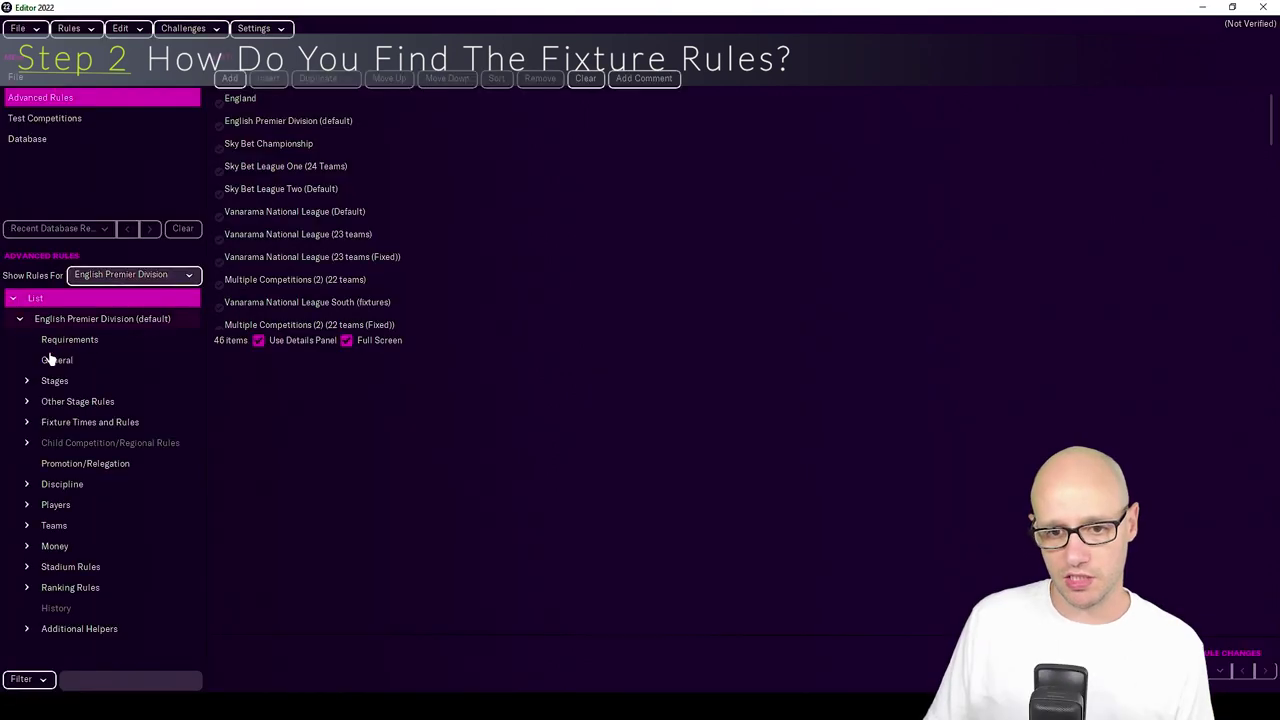
{"action": "left_click", "coordinate": [90, 423]}
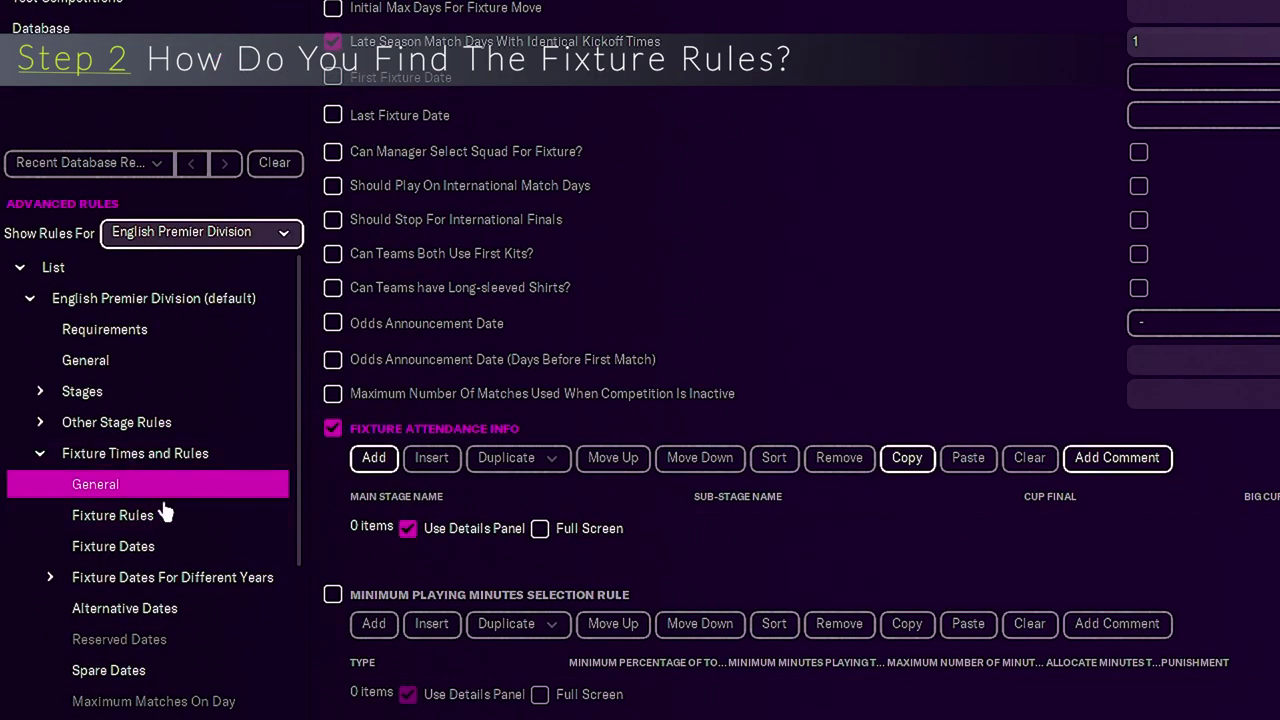
{"action": "left_click", "coordinate": [153, 518]}
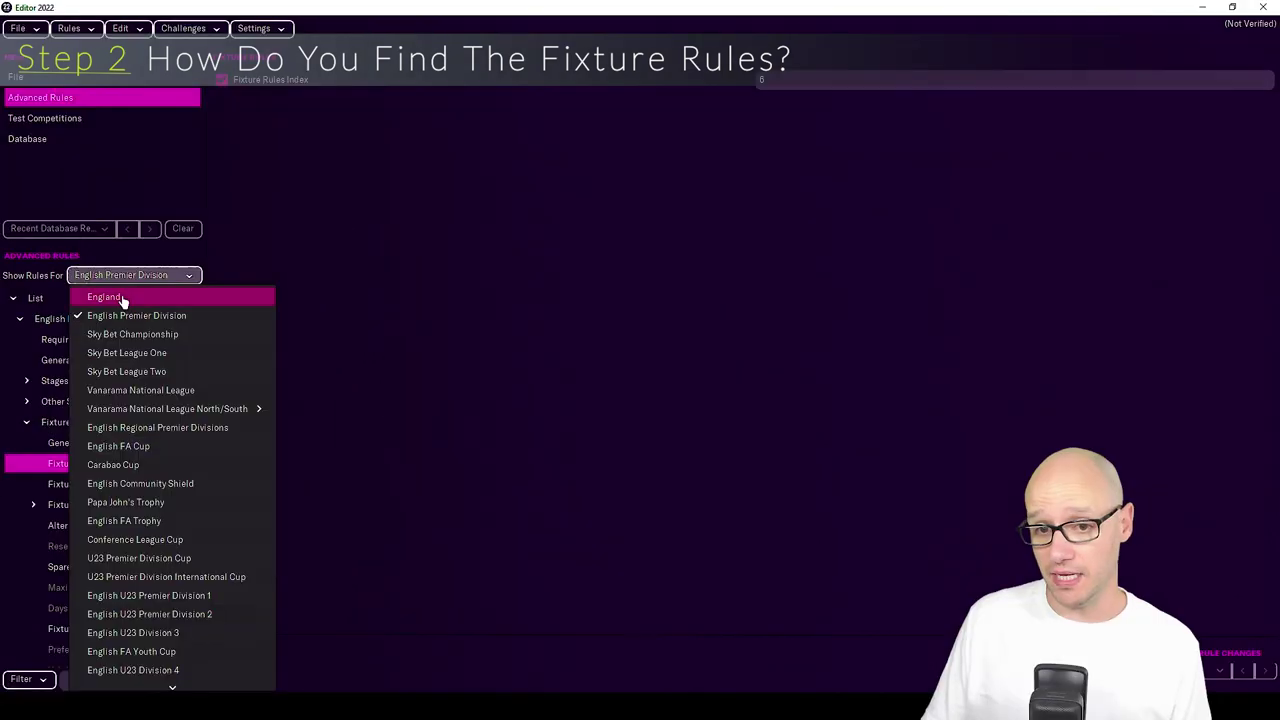
Switch to England's rules, view fixture rules entry Rules 6 ENG_FIXTURE_RULES_PREM and look through the whole fixture rules list.
{"action": "left_click", "coordinate": [121, 299]}
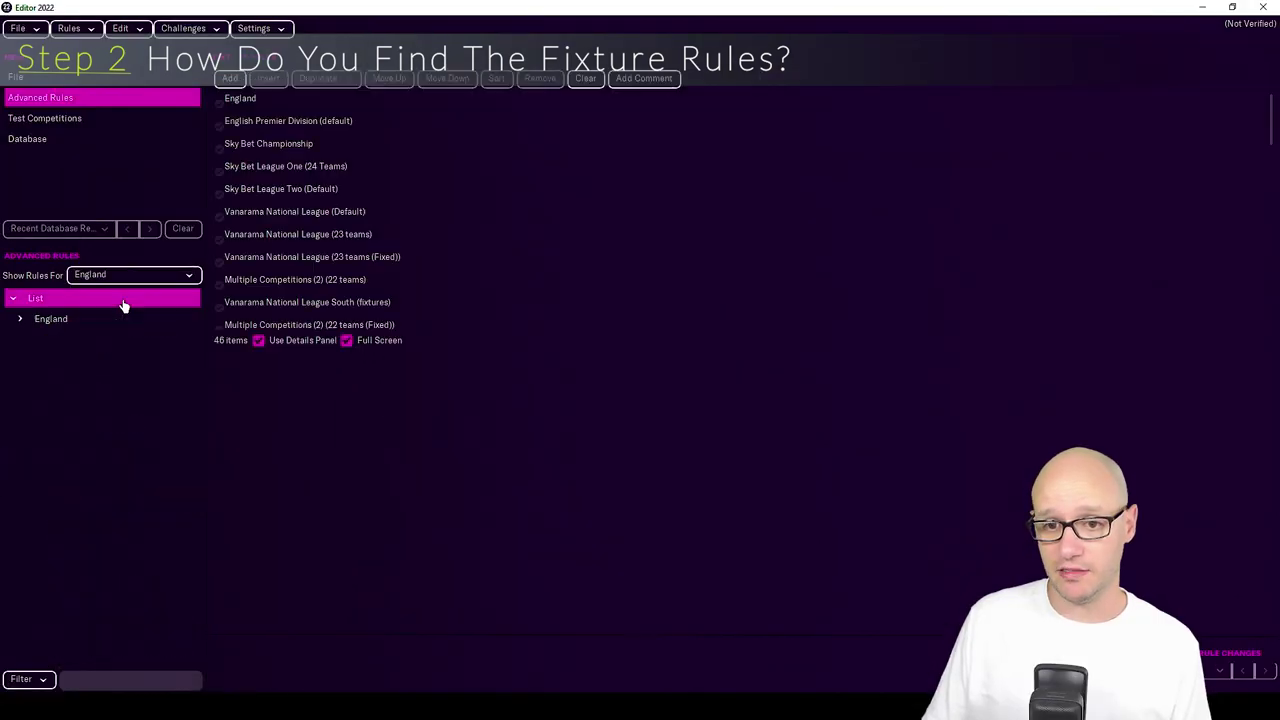
{"action": "left_click", "coordinate": [26, 424]}
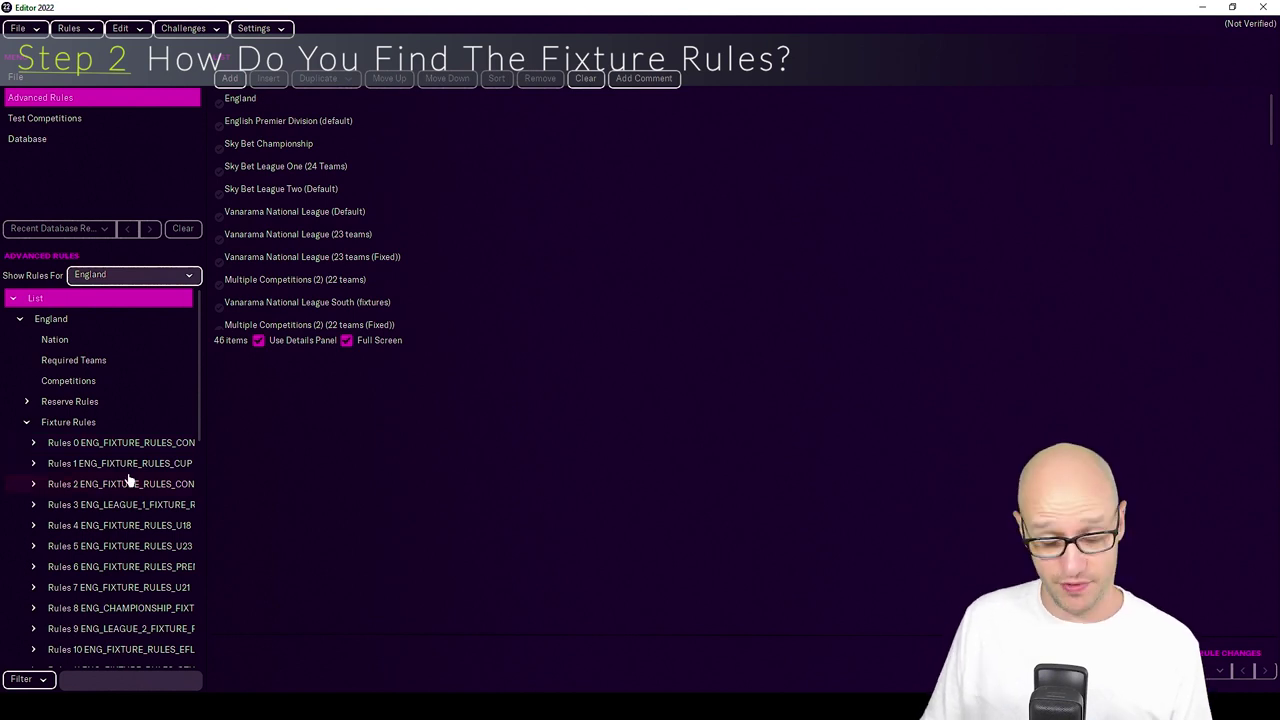
{"action": "left_click", "coordinate": [86, 567]}
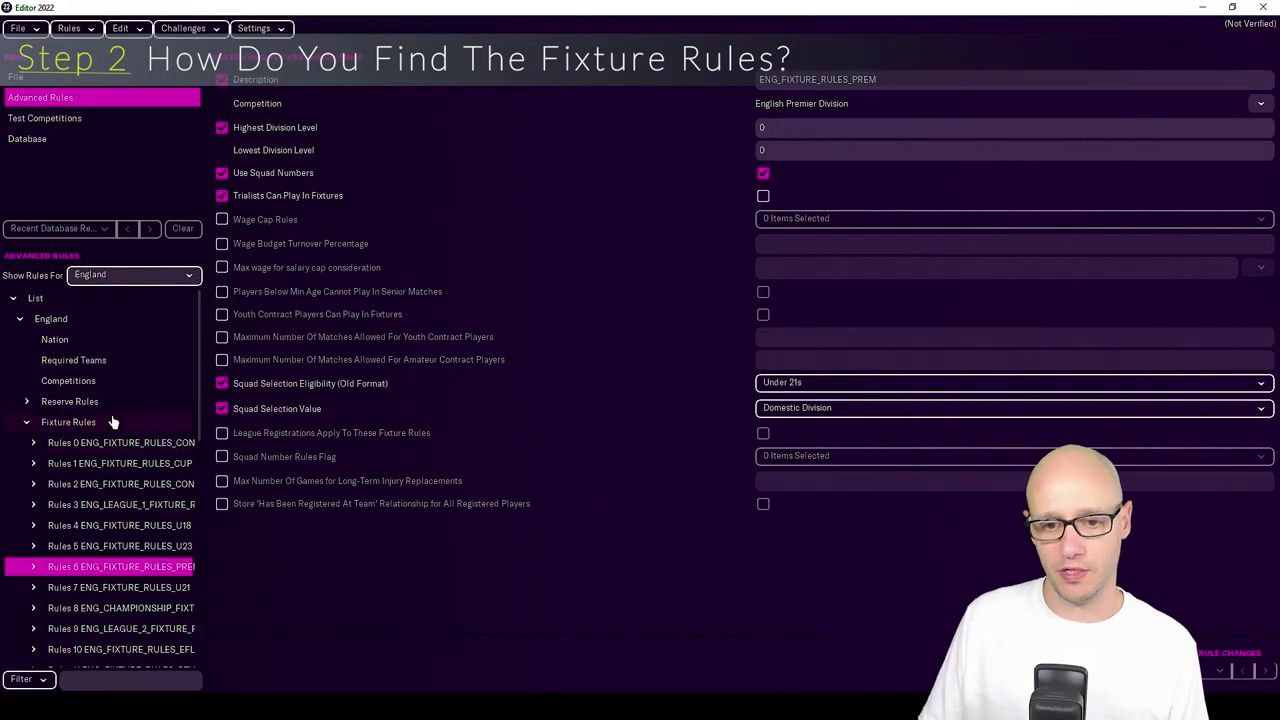
{"action": "left_click", "coordinate": [113, 422]}
{"action": "scroll", "coordinate": [438, 208], "scroll_direction": "down", "scroll_amount": 5}
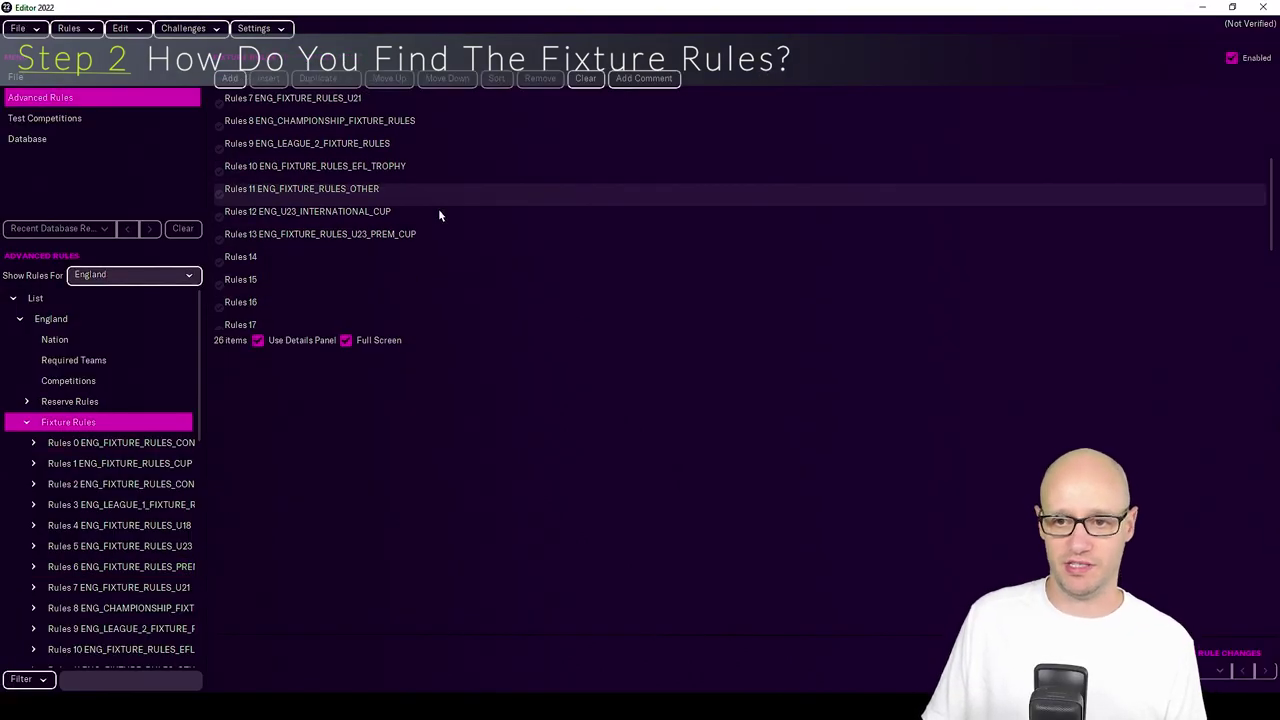
{"action": "scroll", "coordinate": [438, 214], "scroll_direction": "up", "scroll_amount": 5}
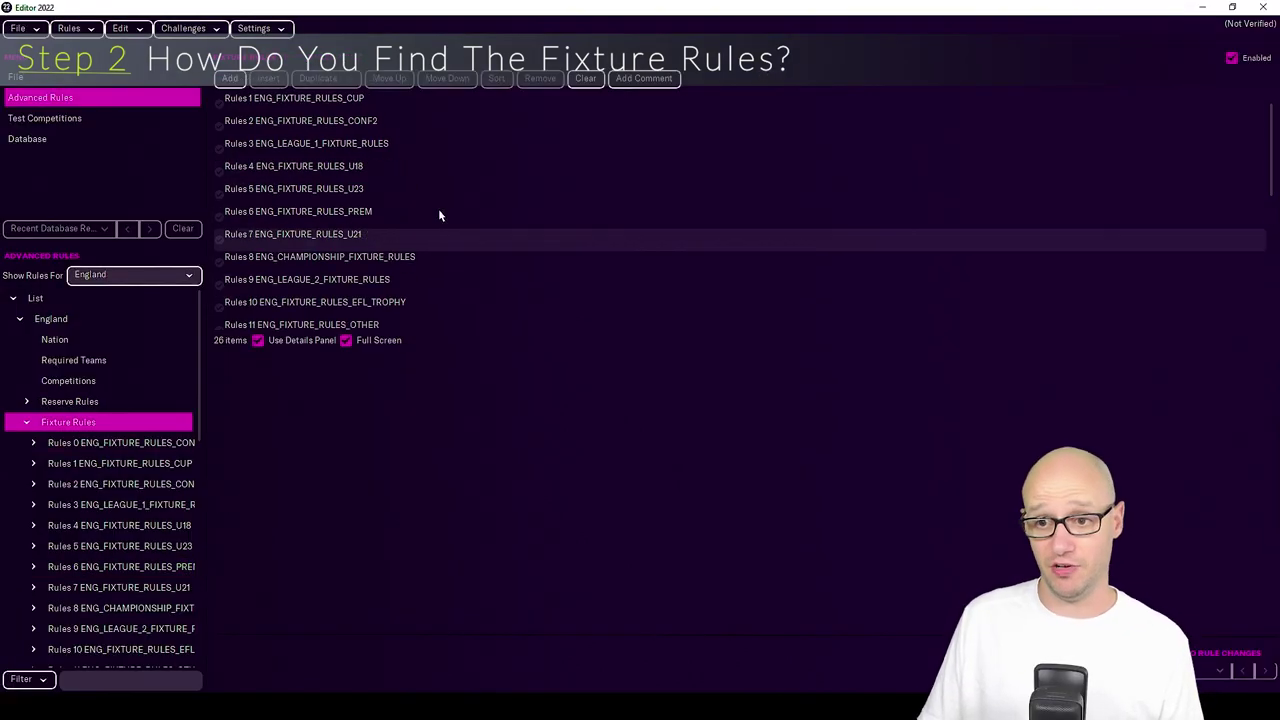
In the squad registration periods of Rules 6 ENG_FIXTURE_RULES_PREM, set the max squad size to 30.
{"action": "left_click", "coordinate": [120, 567]}
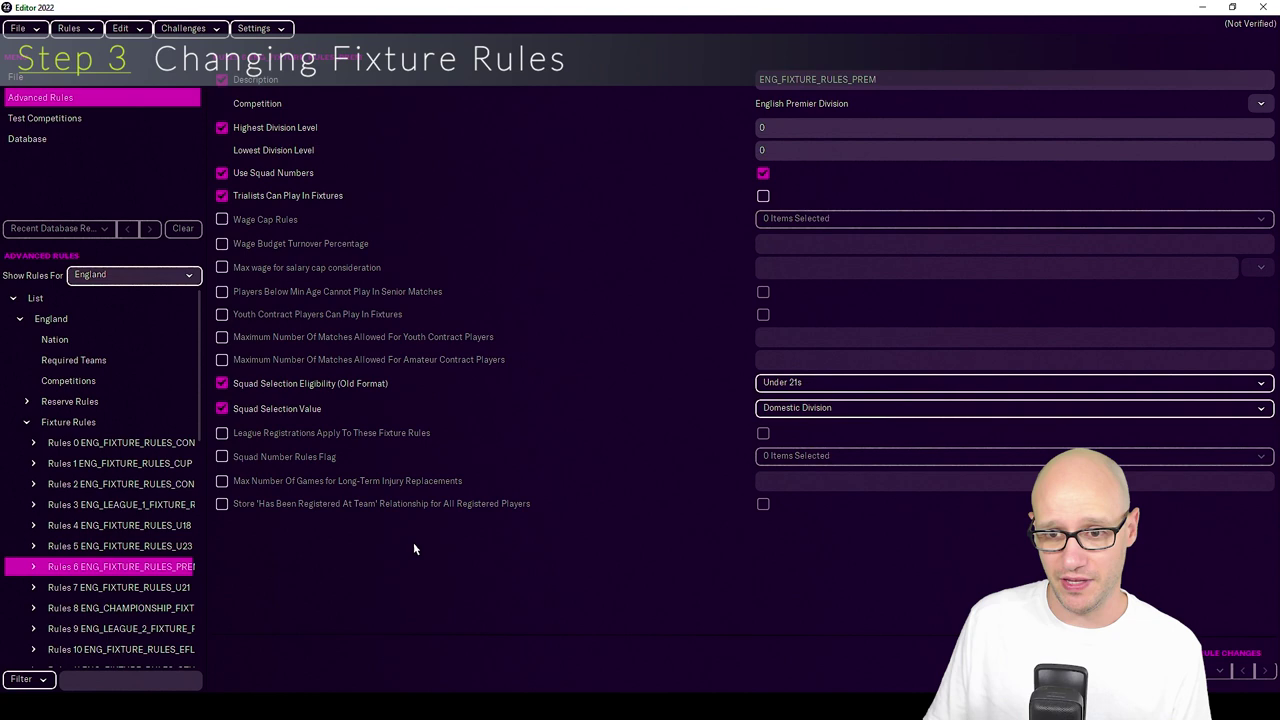
{"action": "scroll", "coordinate": [113, 549], "scroll_direction": "down", "scroll_amount": 2}
{"action": "left_click", "coordinate": [34, 492]}
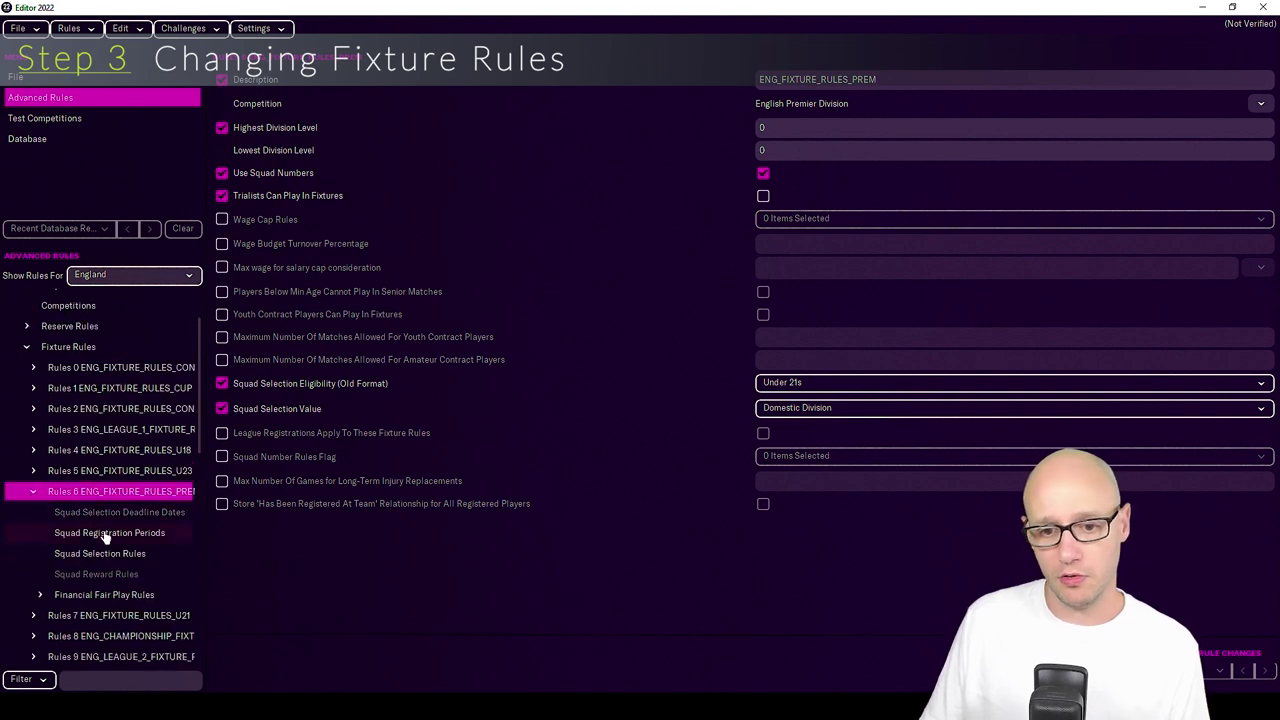
{"action": "scroll", "coordinate": [133, 546], "scroll_direction": "down", "scroll_amount": 2}
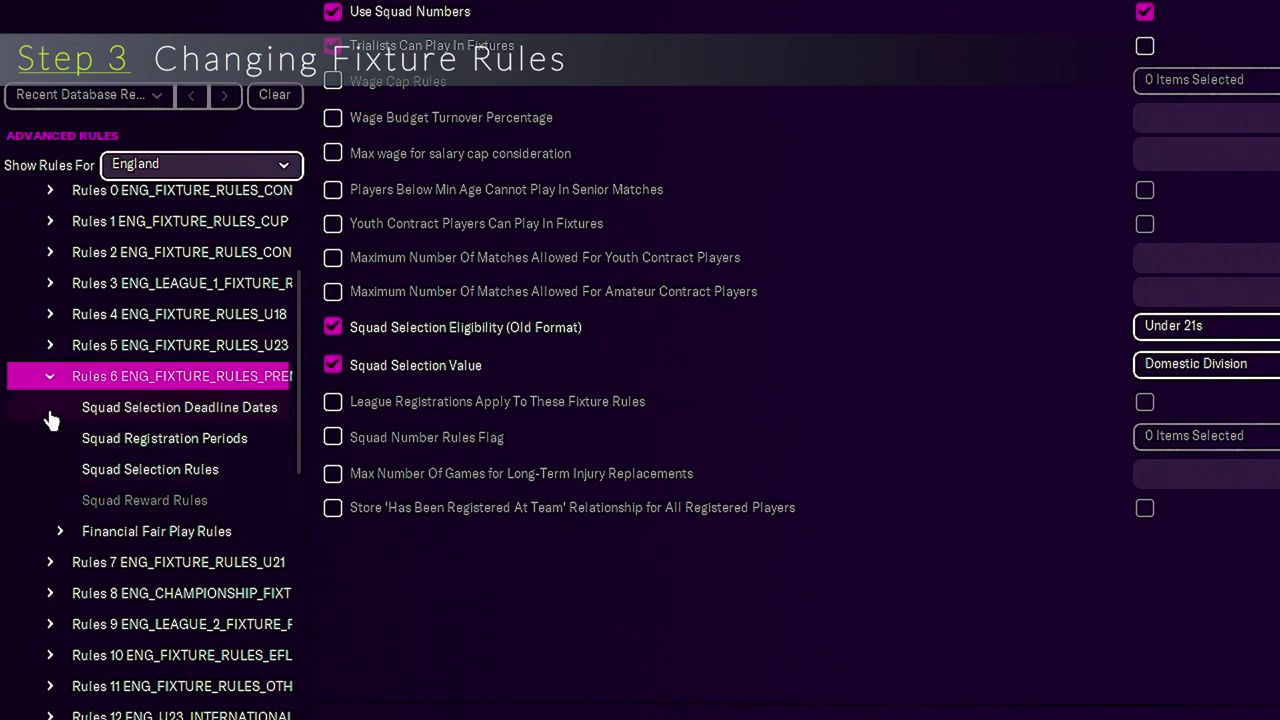
{"action": "left_click", "coordinate": [208, 442]}
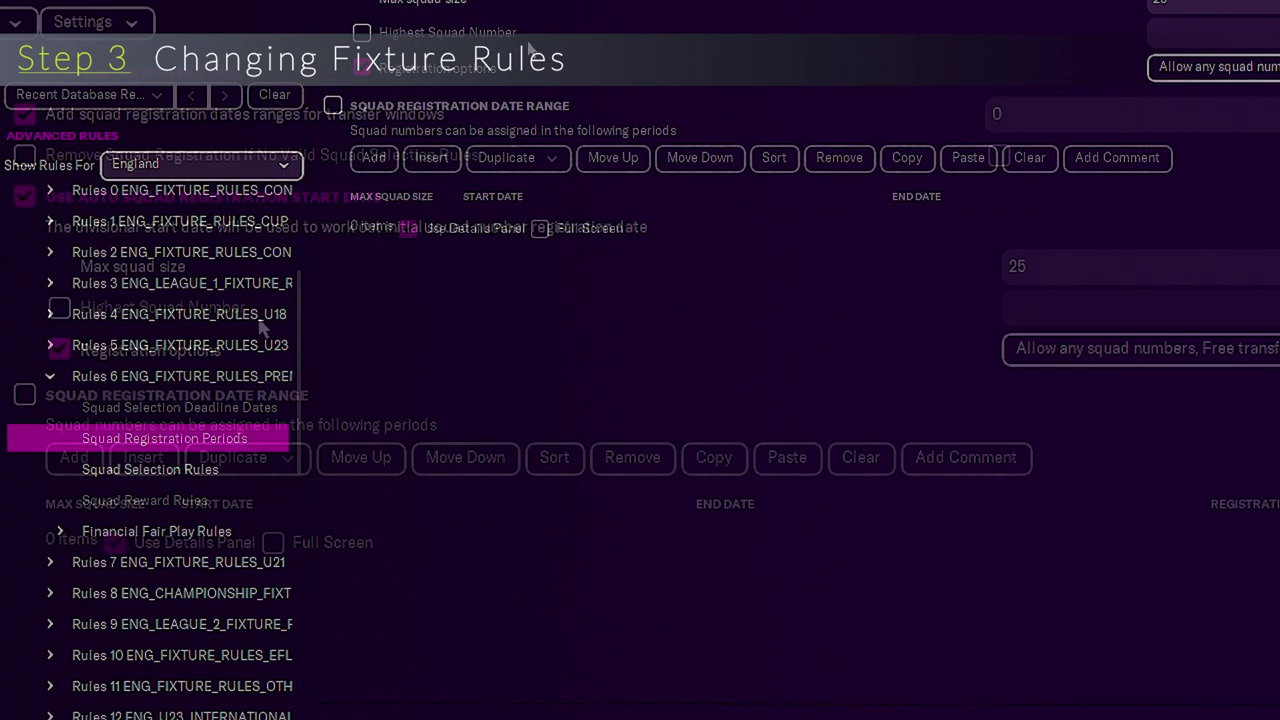
{"action": "double_click", "coordinate": [1005, 265]}
{"action": "left_click_drag", "start_coordinate": [1004, 263], "coordinate": [998, 272]}
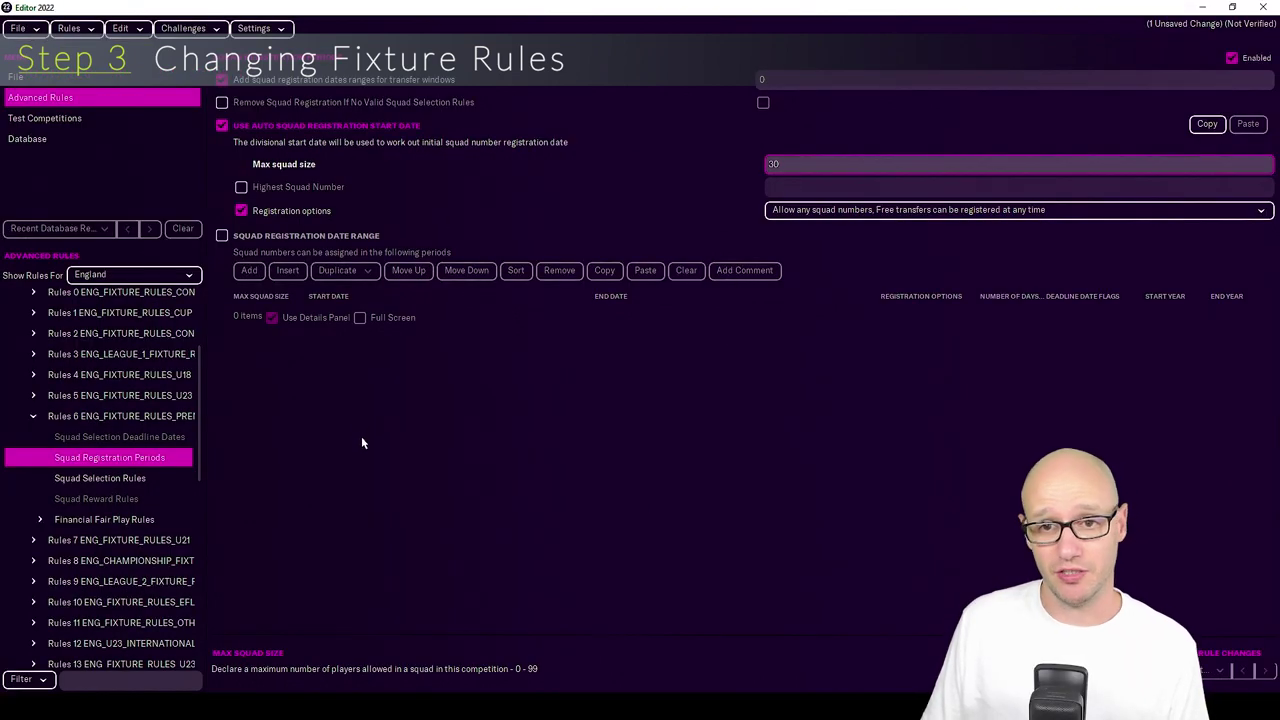
In the squad selection rules of Rules 6, set Max Squad Size to 30 and remove the Homegrown Players From Nation rule.
{"action": "left_click", "coordinate": [152, 479]}
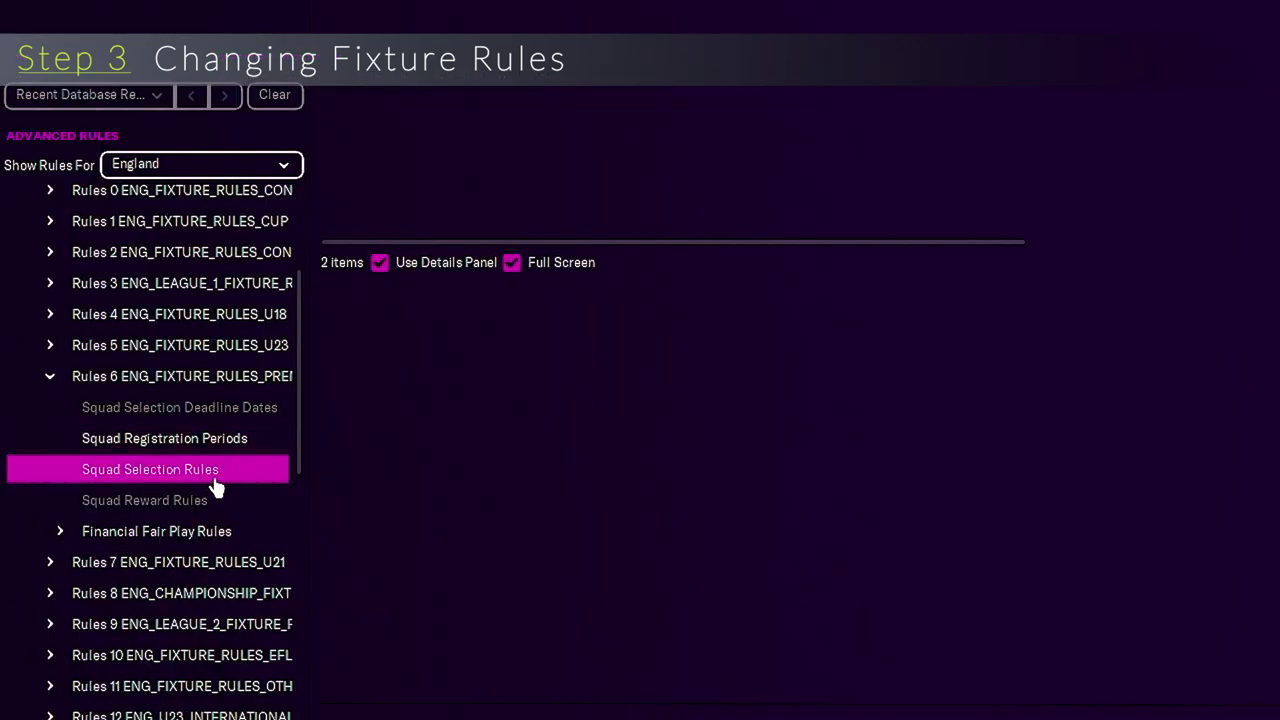
{"action": "left_click", "coordinate": [283, 240]}
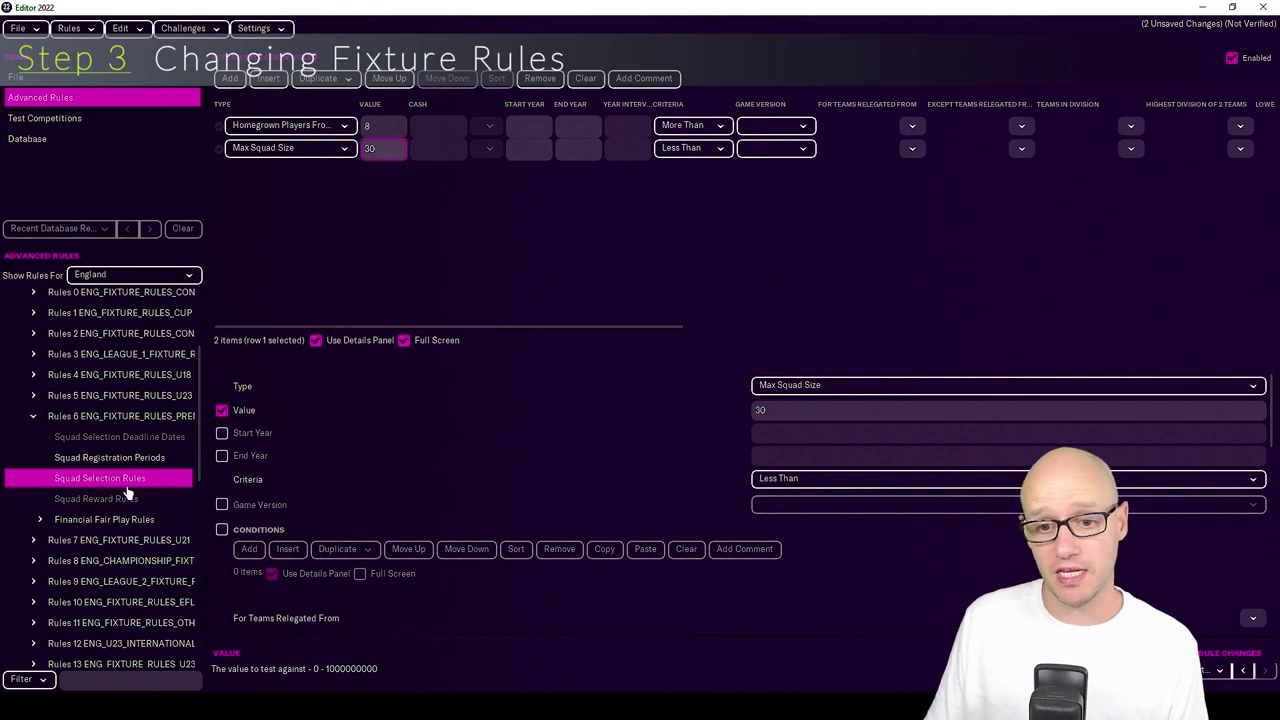
{"action": "left_click", "coordinate": [220, 127]}
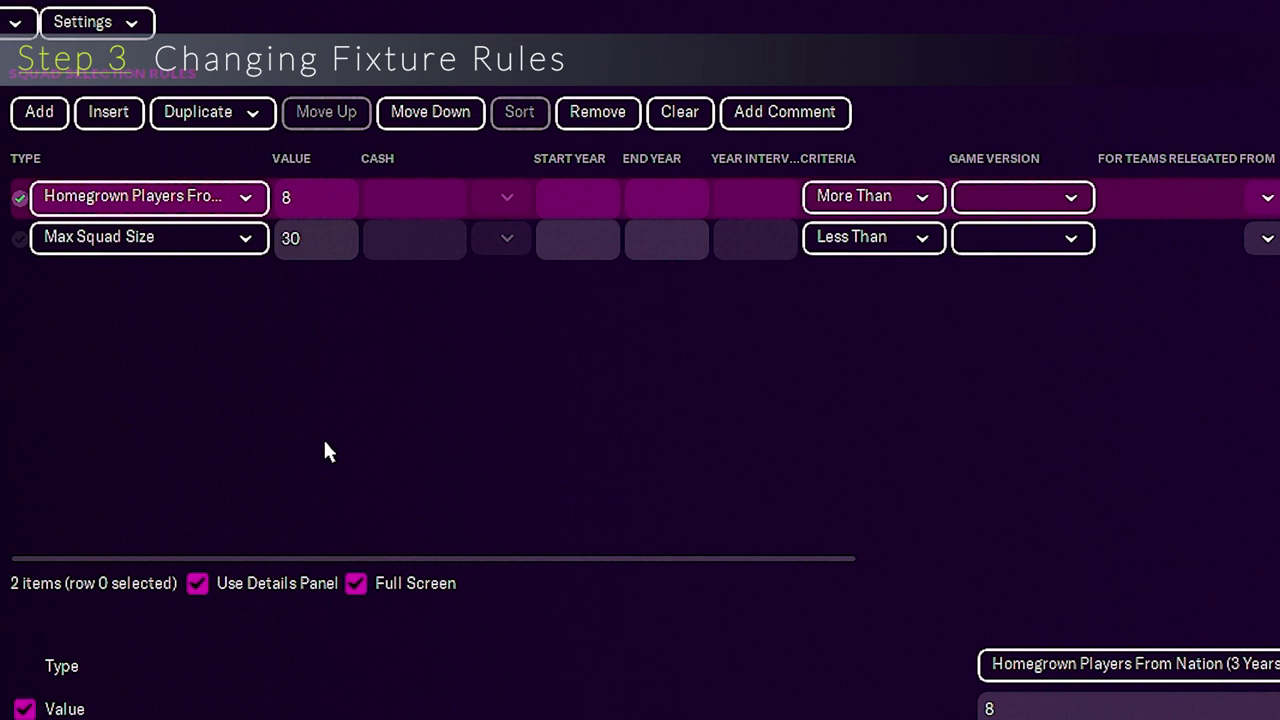
{"action": "left_click", "coordinate": [600, 113]}
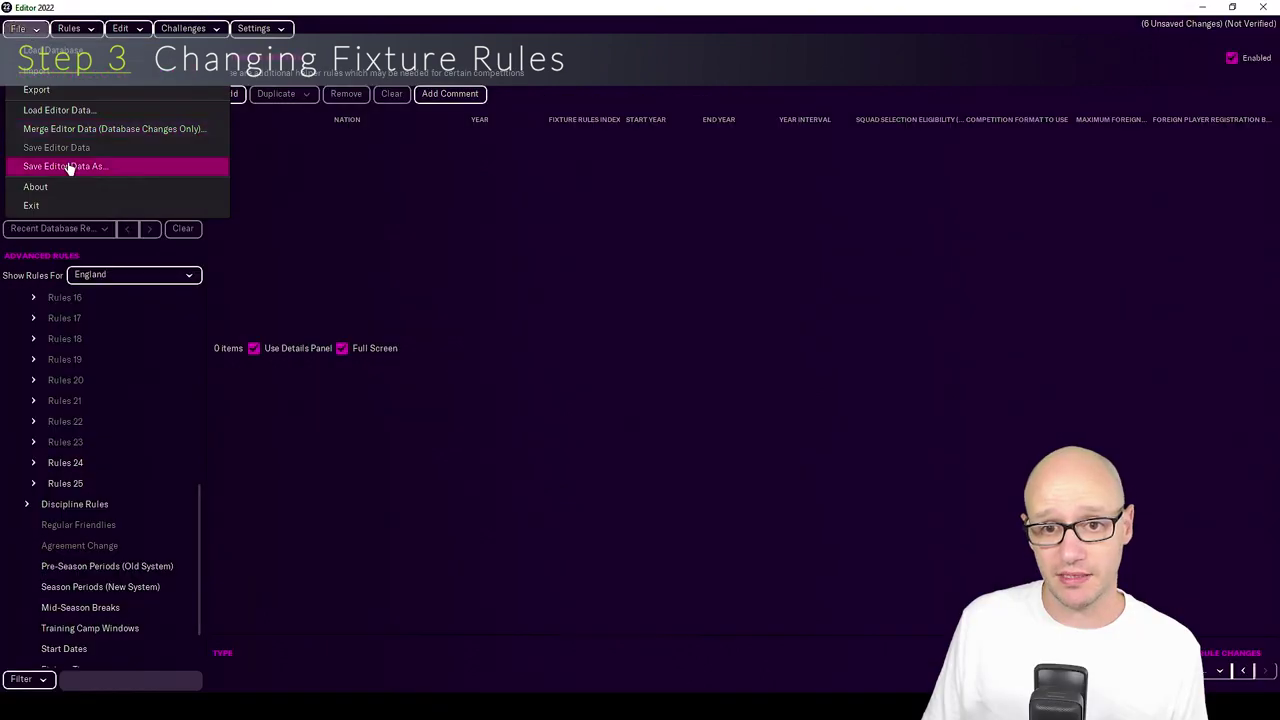
Save the editor data as a new file titled "prem sqd reg".
{"action": "left_click", "coordinate": [66, 166]}
{"action": "left_click", "coordinate": [382, 485]}
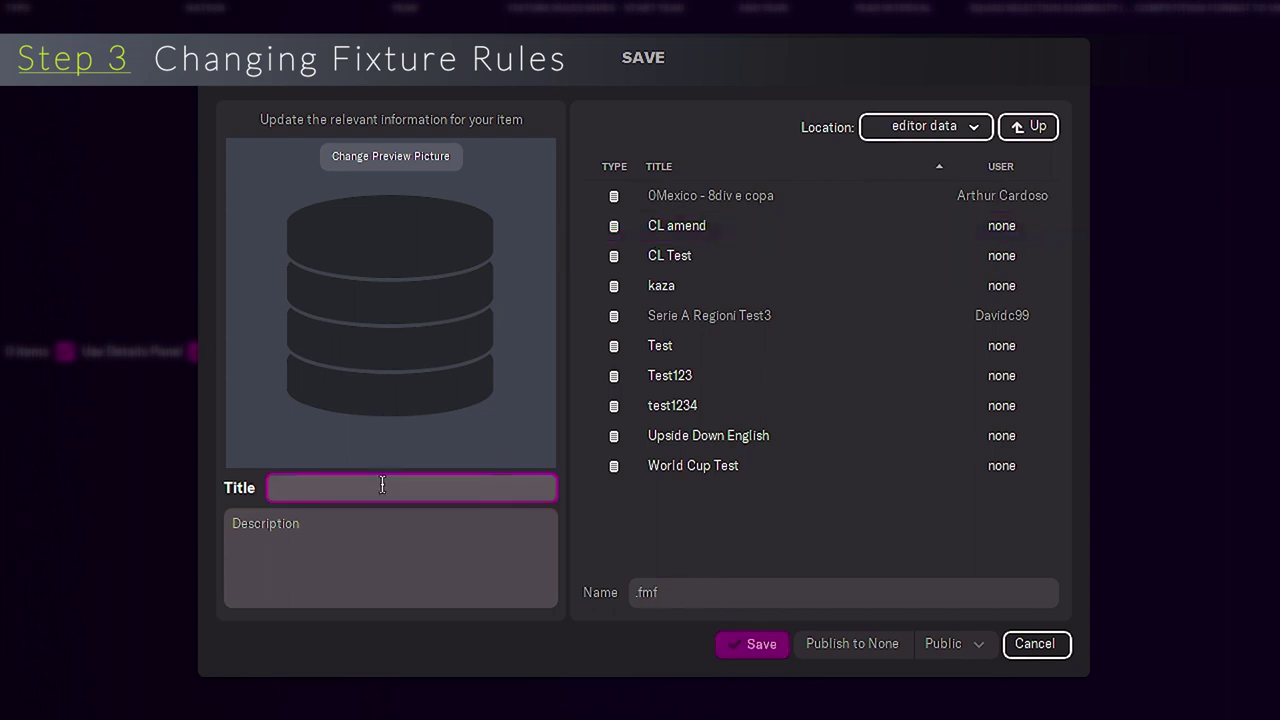
{"action": "type", "text": "pre"}
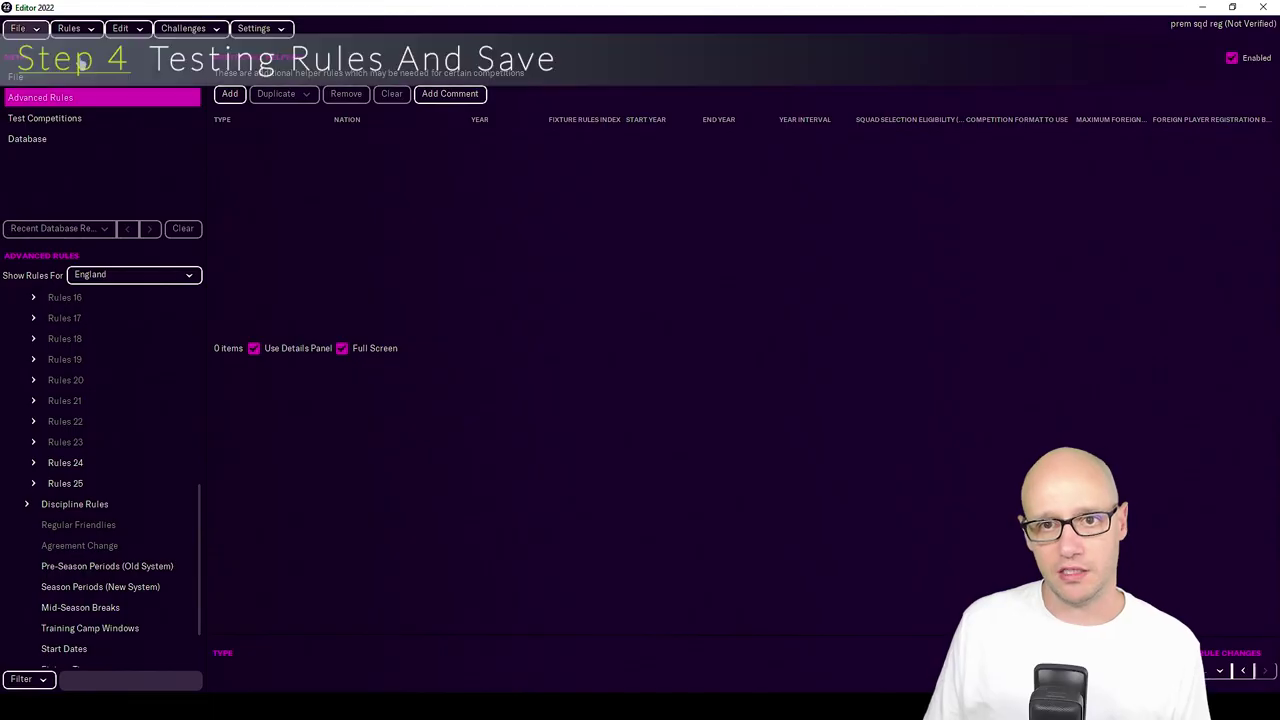
Test the rules for all divisions and save the editor data again.
{"action": "left_click", "coordinate": [77, 33]}
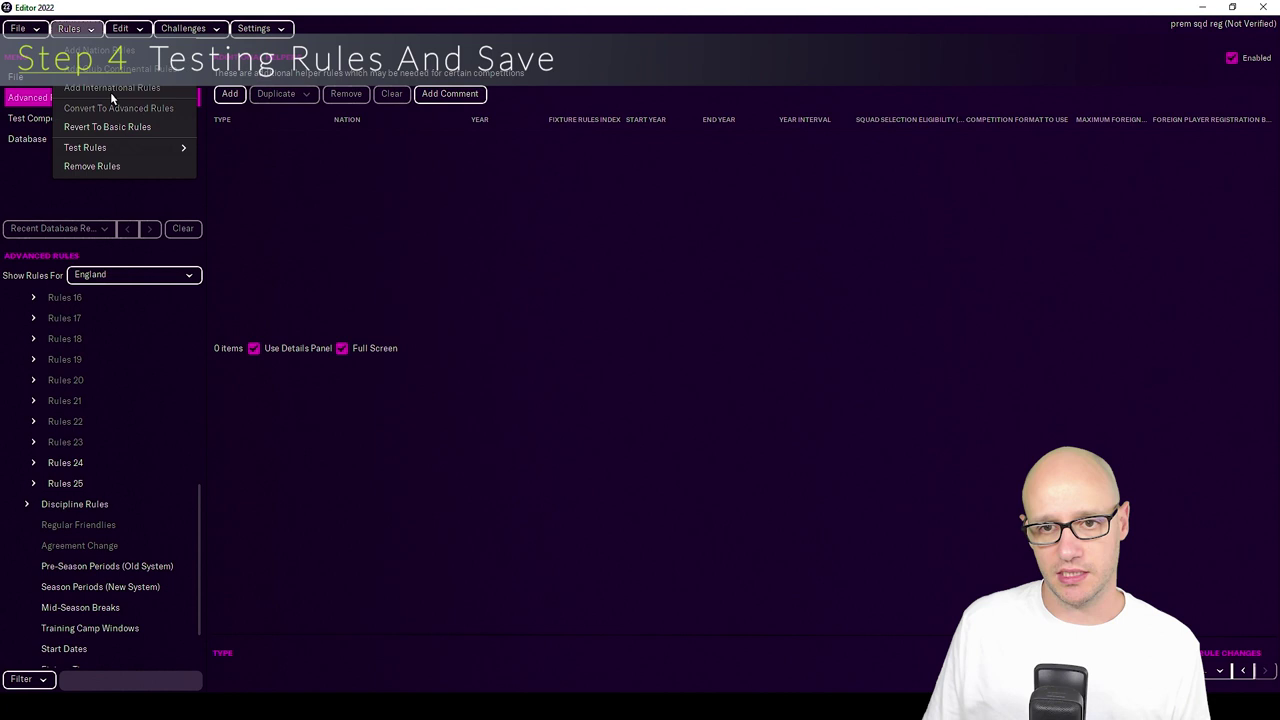
{"action": "mouse_move", "coordinate": [139, 147]}
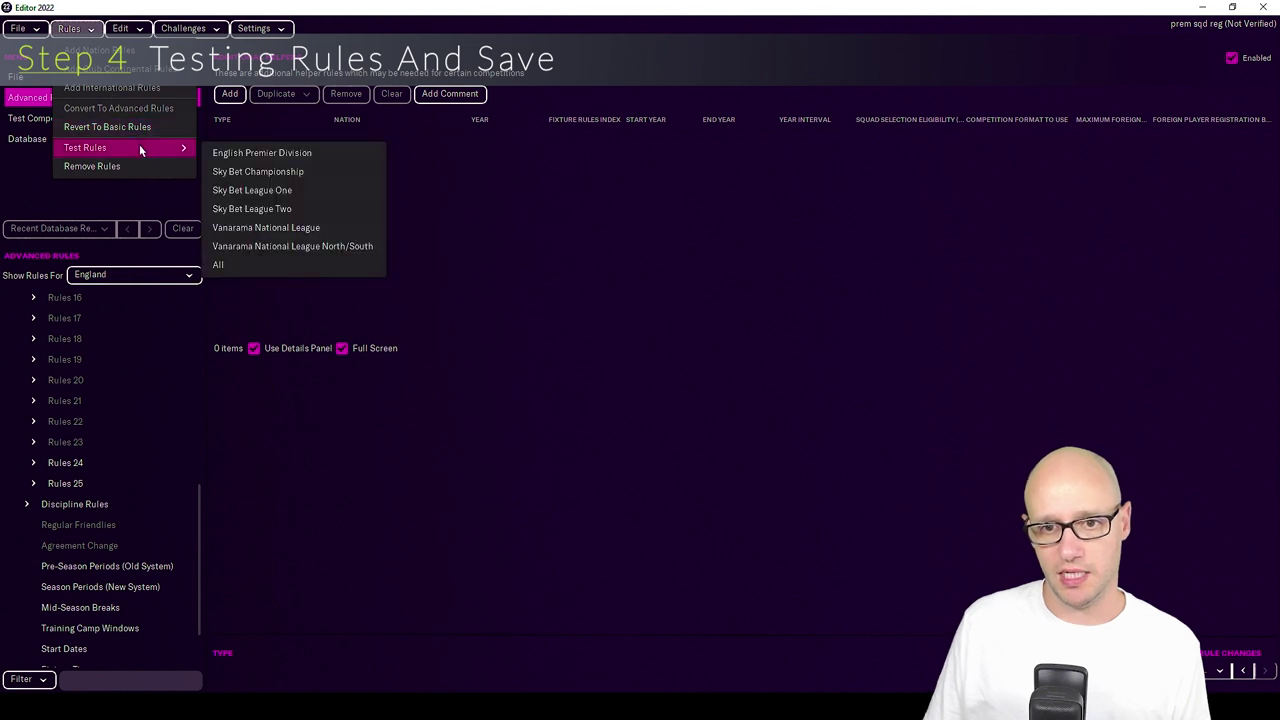
{"action": "left_click", "coordinate": [276, 265]}
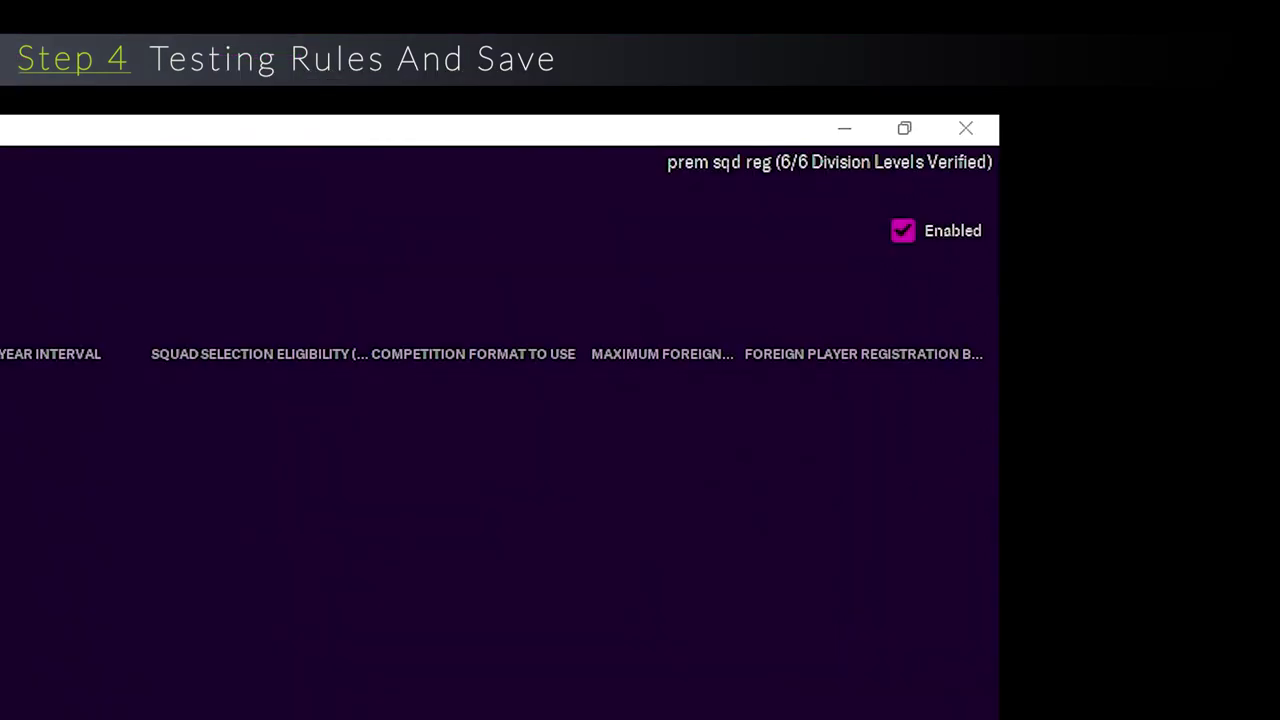
{"action": "left_click", "coordinate": [0, 170]}
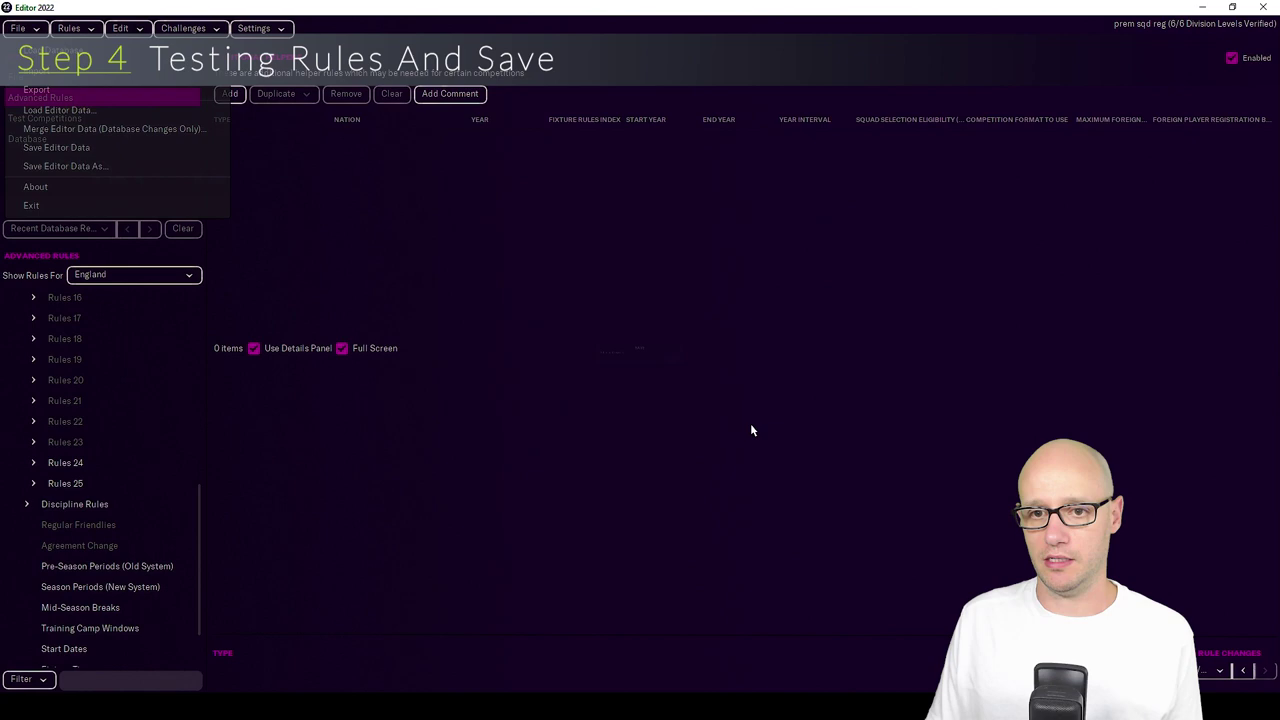
{"action": "left_click", "coordinate": [738, 372]}
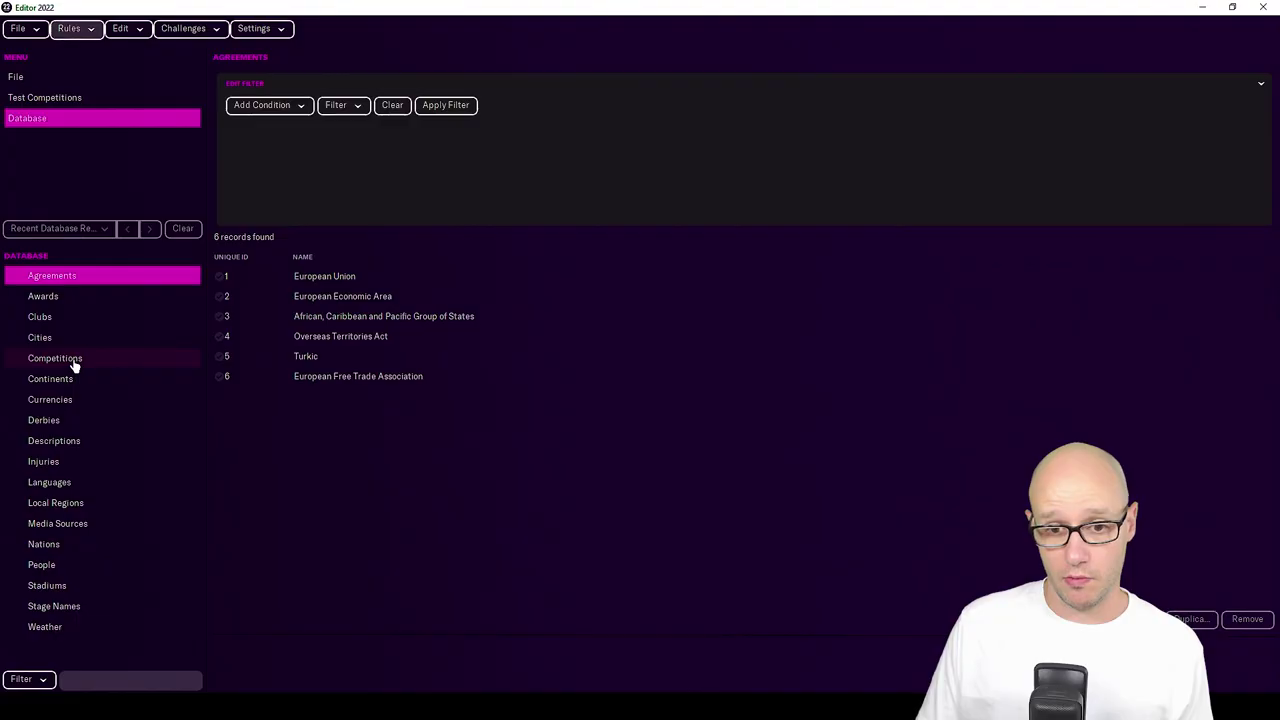
Open the European Champions Cup from the database competitions and set its nation to England.
{"action": "left_click", "coordinate": [72, 362]}
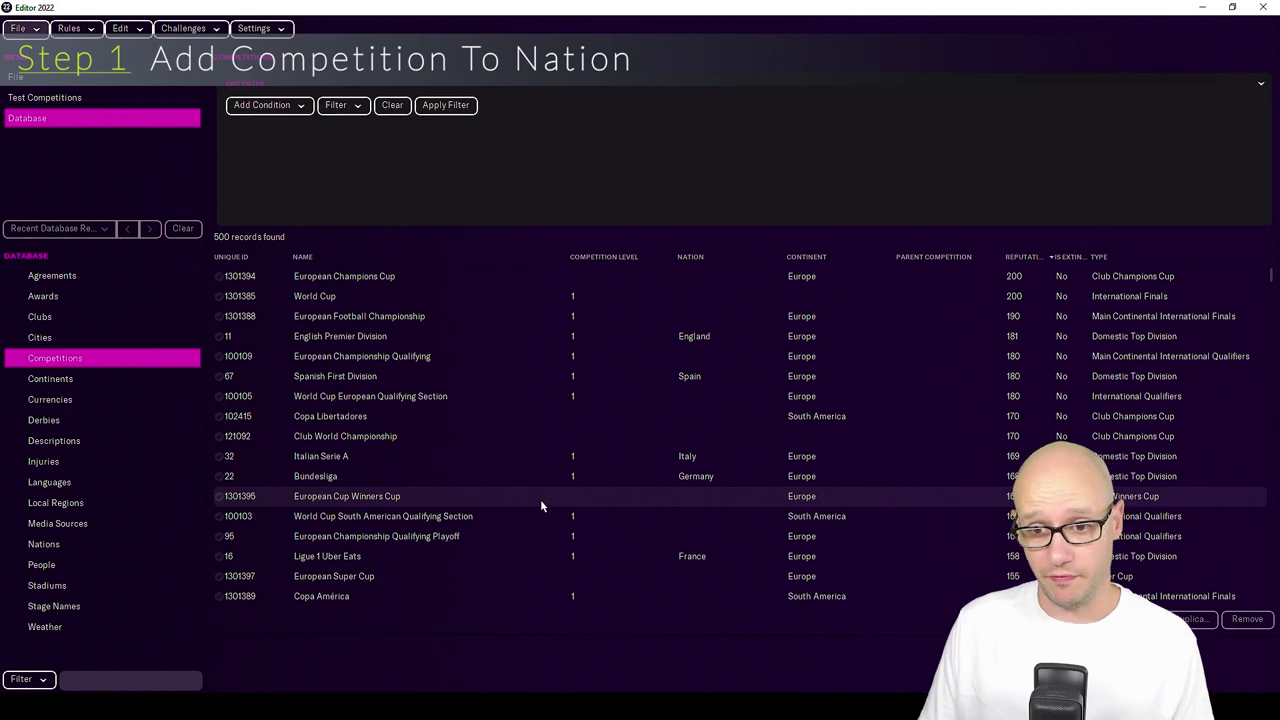
{"action": "double_click", "coordinate": [380, 276]}
{"action": "left_click", "coordinate": [1251, 241]}
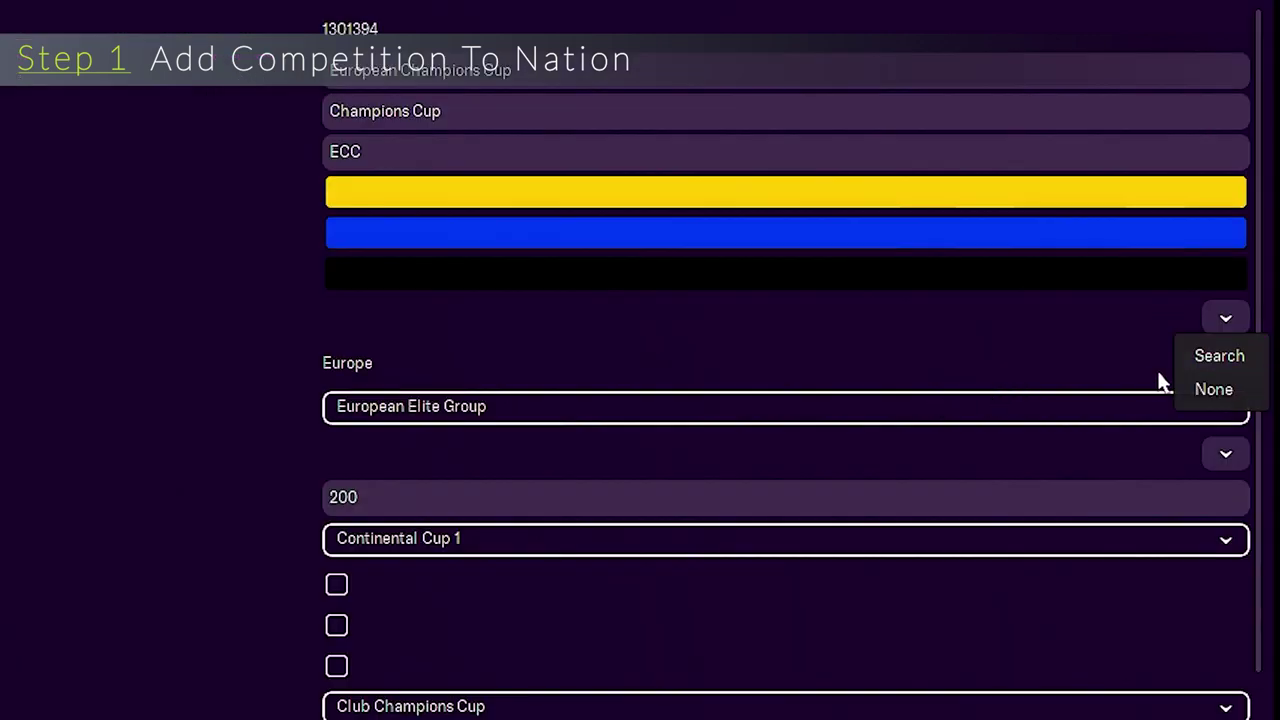
{"action": "left_click", "coordinate": [1250, 263]}
{"action": "scroll", "coordinate": [445, 527], "scroll_direction": "down", "scroll_amount": 2}
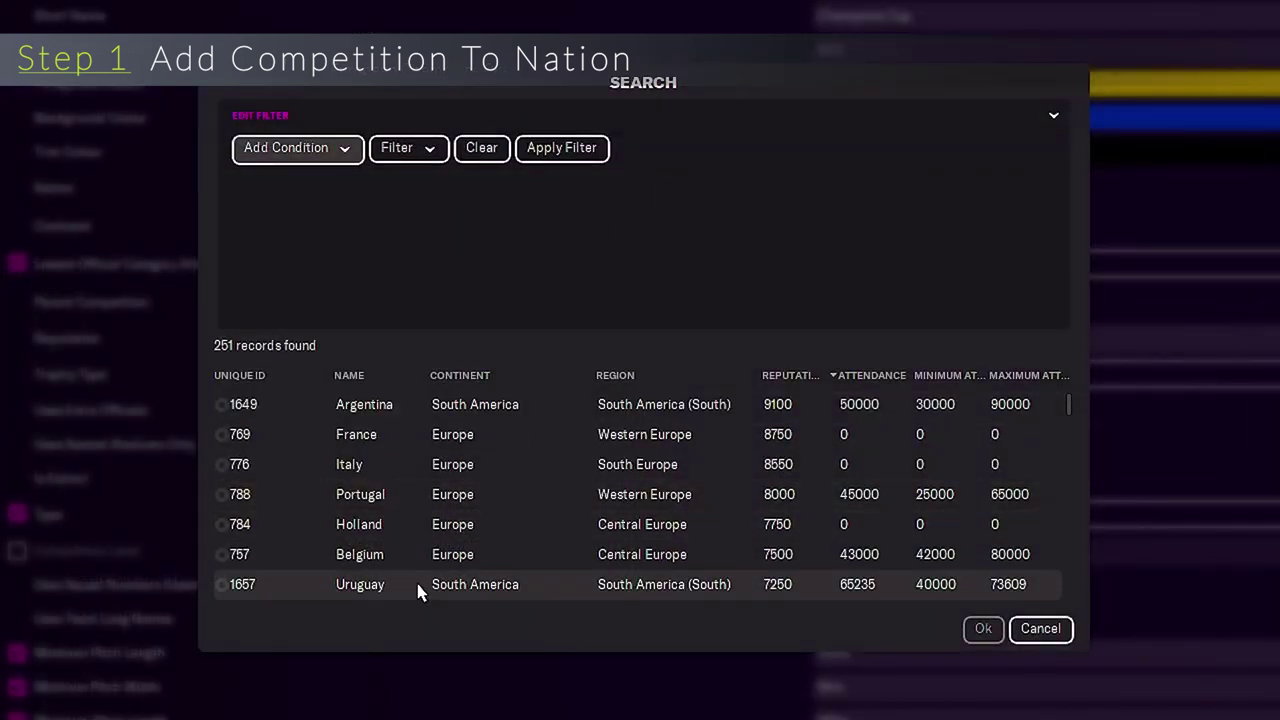
{"action": "scroll", "coordinate": [417, 591], "scroll_direction": "down", "scroll_amount": 2}
{"action": "left_click", "coordinate": [417, 591]}
{"action": "left_click", "coordinate": [983, 628]}
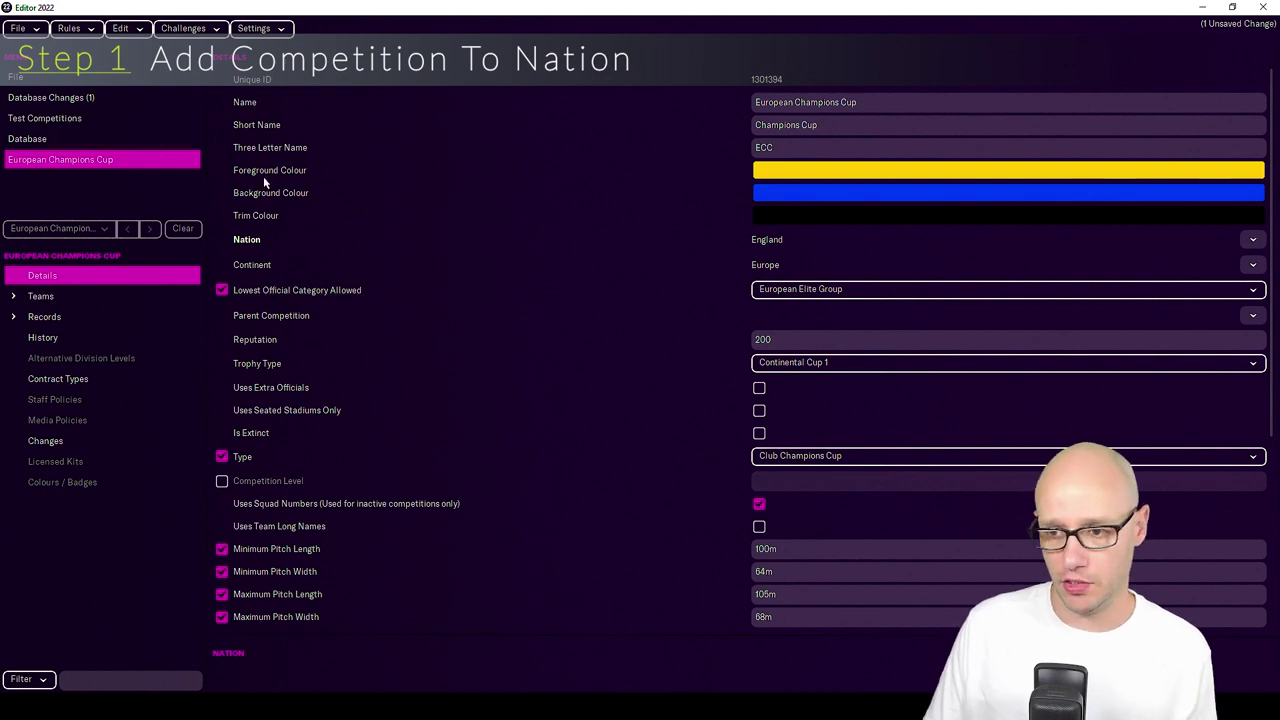
Add nation rules for England, using the option to add lower divisions and cups to the existing structure.
{"action": "left_click", "coordinate": [70, 28]}
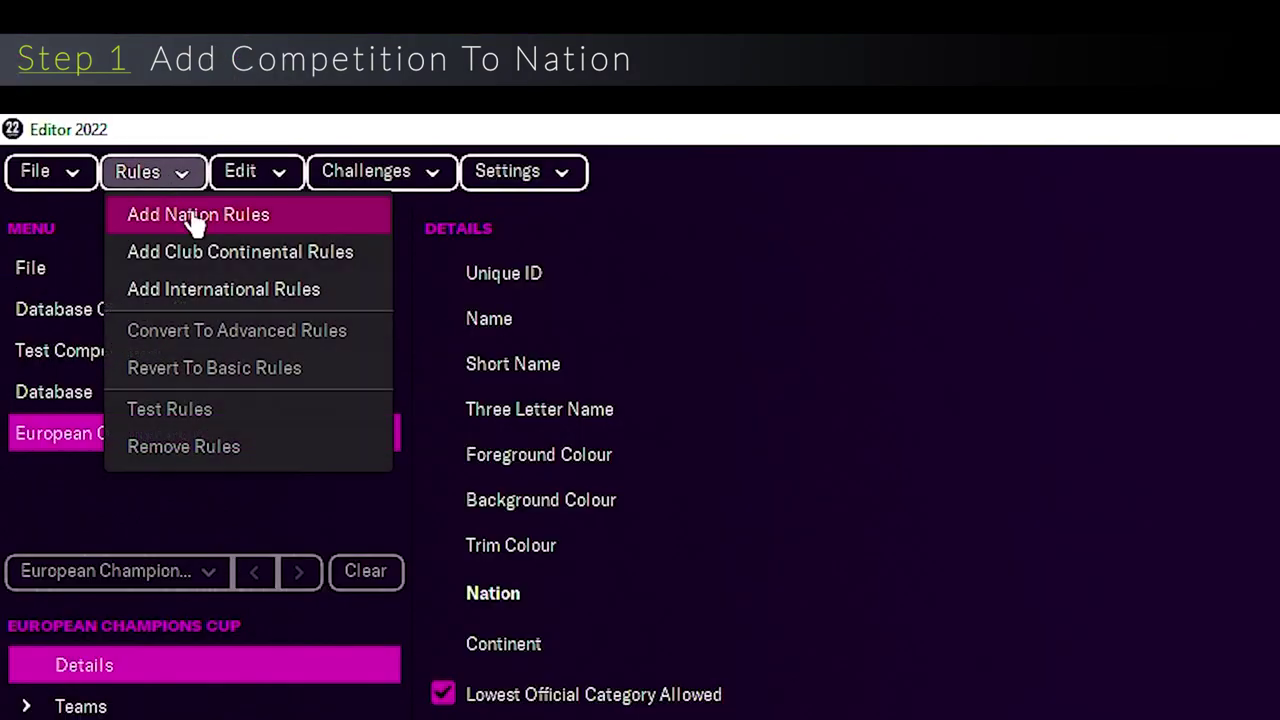
{"action": "left_click", "coordinate": [93, 51]}
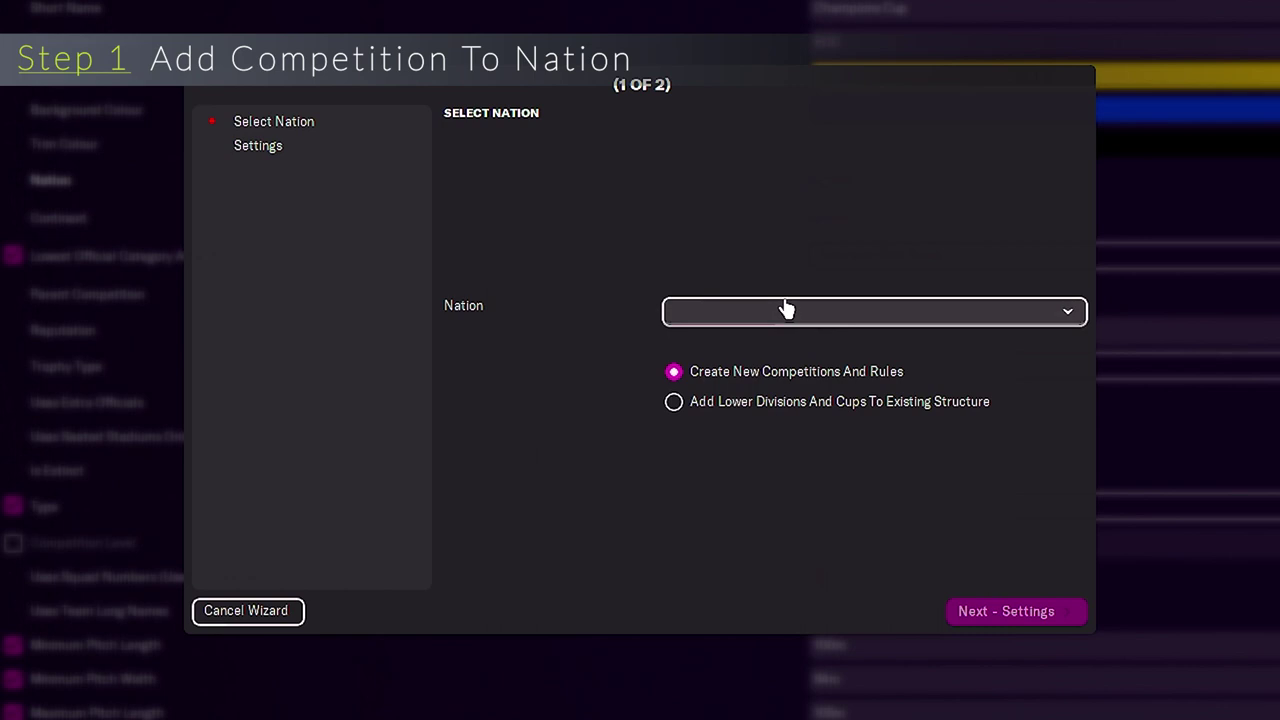
{"action": "left_click", "coordinate": [786, 310]}
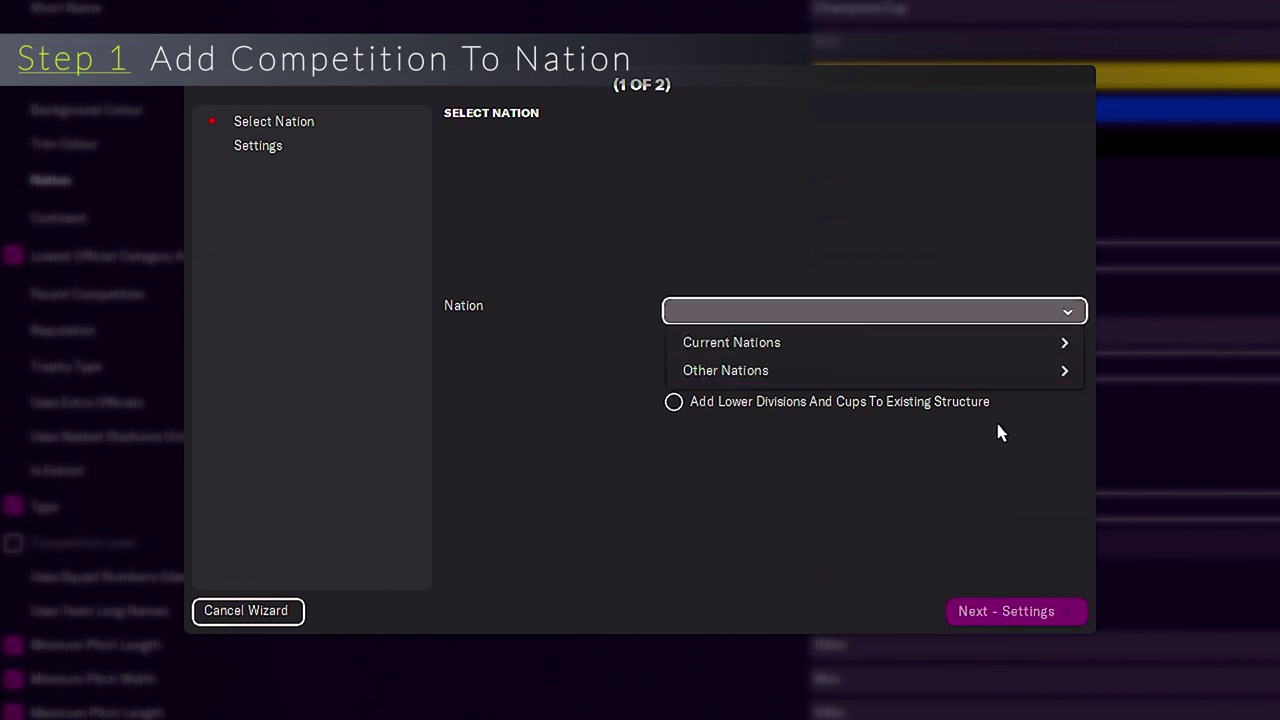
{"action": "mouse_move", "coordinate": [1008, 334]}
{"action": "left_click", "coordinate": [1160, 229]}
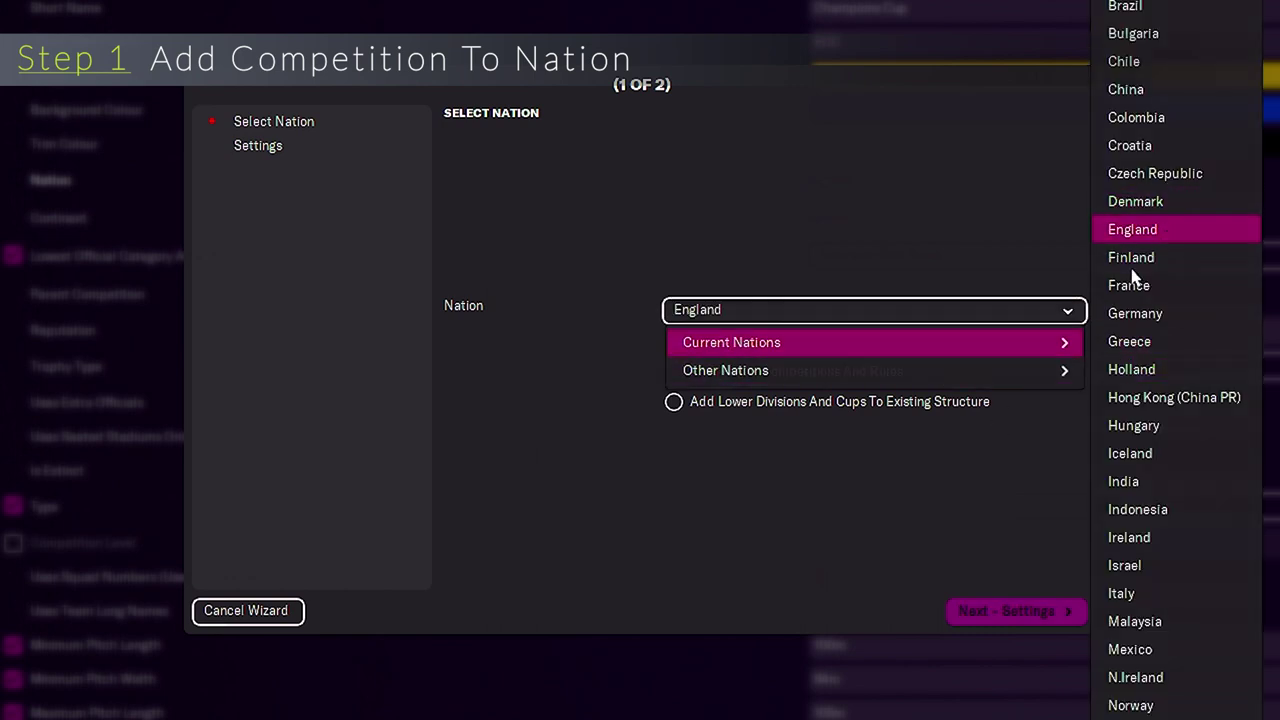
{"action": "left_click", "coordinate": [821, 406]}
{"action": "left_click", "coordinate": [1045, 612]}
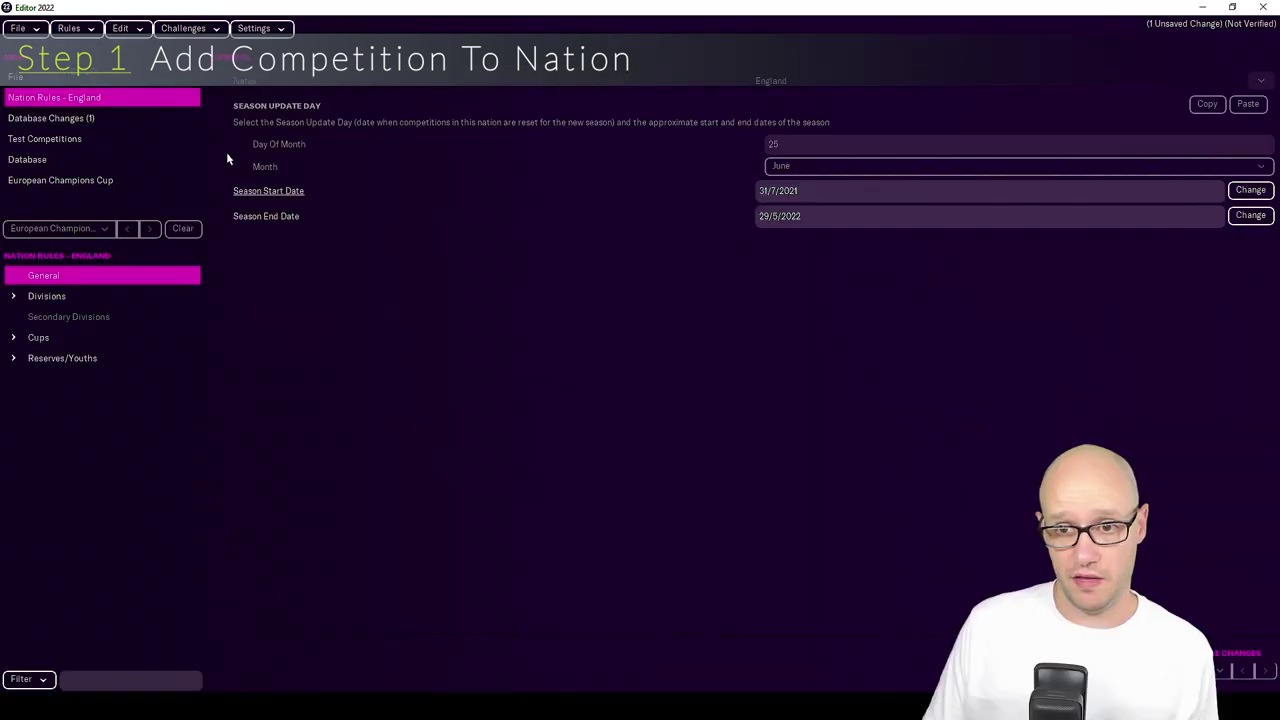
Convert the England nation rules to advanced rules.
{"action": "left_click", "coordinate": [78, 27]}
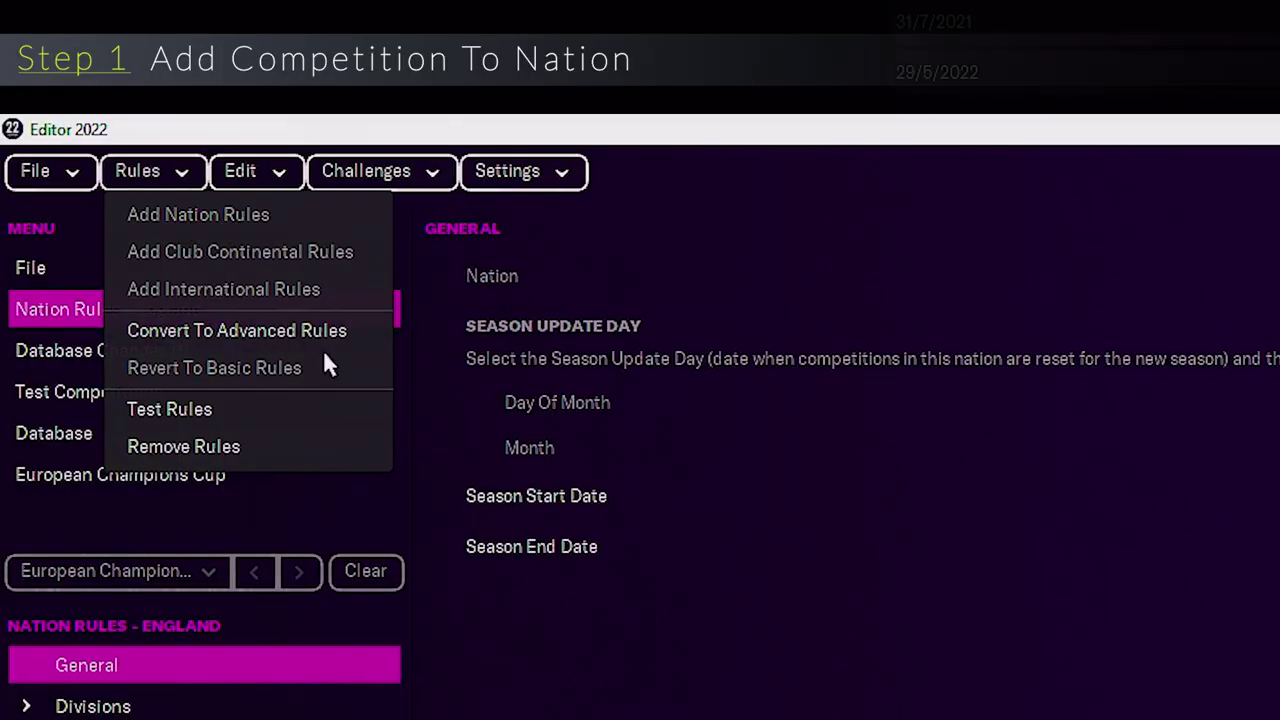
{"action": "left_click", "coordinate": [323, 342]}
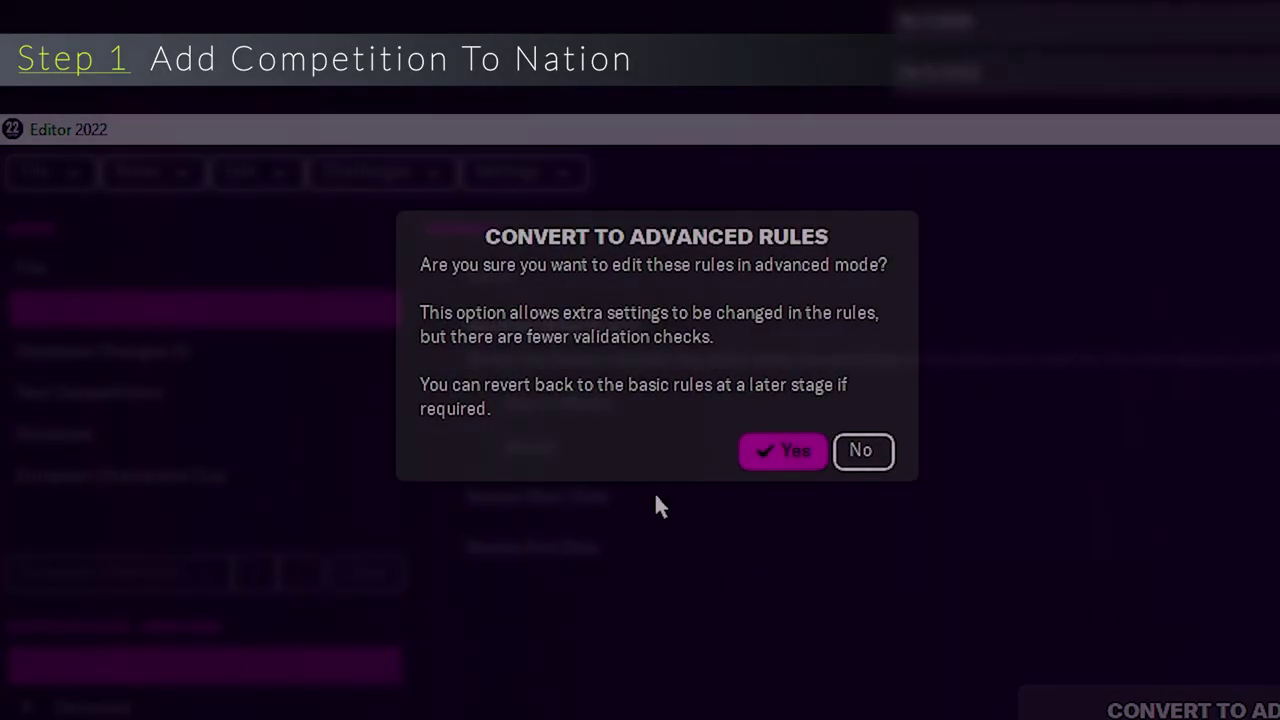
{"action": "left_click", "coordinate": [786, 470]}
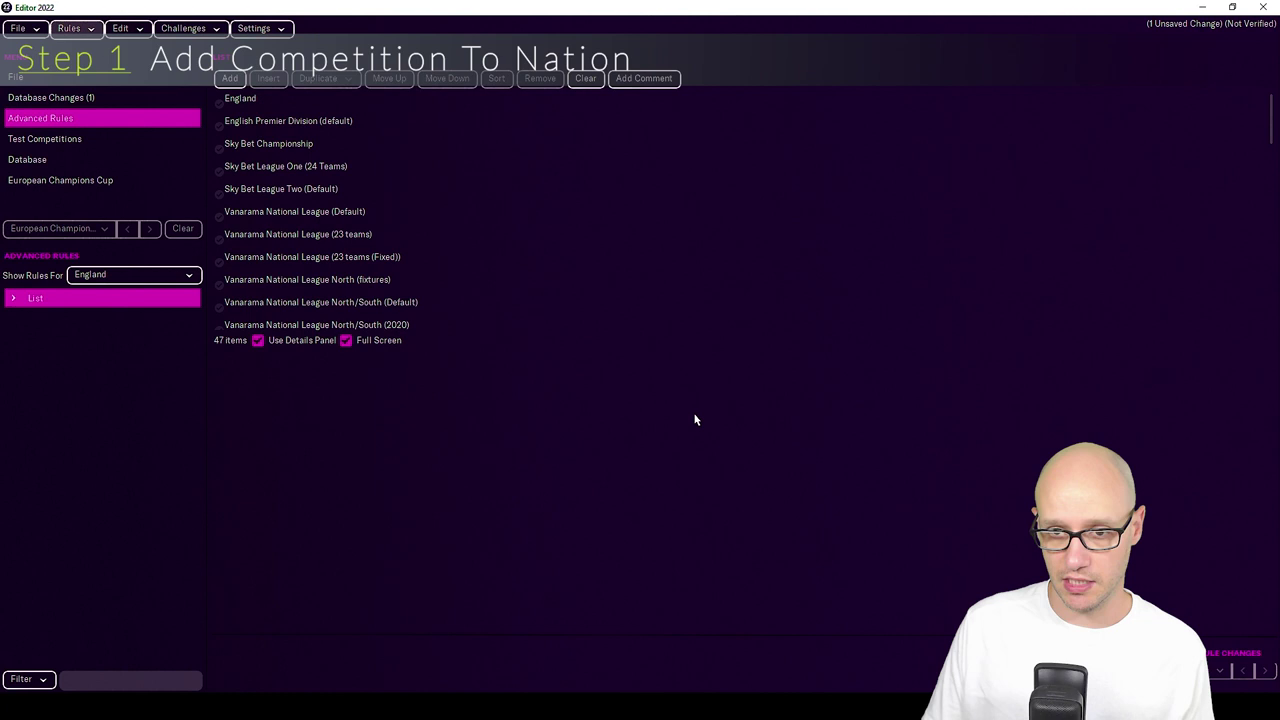
Show the advanced rules for the European Champions Cup and open the Fixture Rules Index of European Champions Cup (2021) for editing.
{"action": "left_click", "coordinate": [165, 275]}
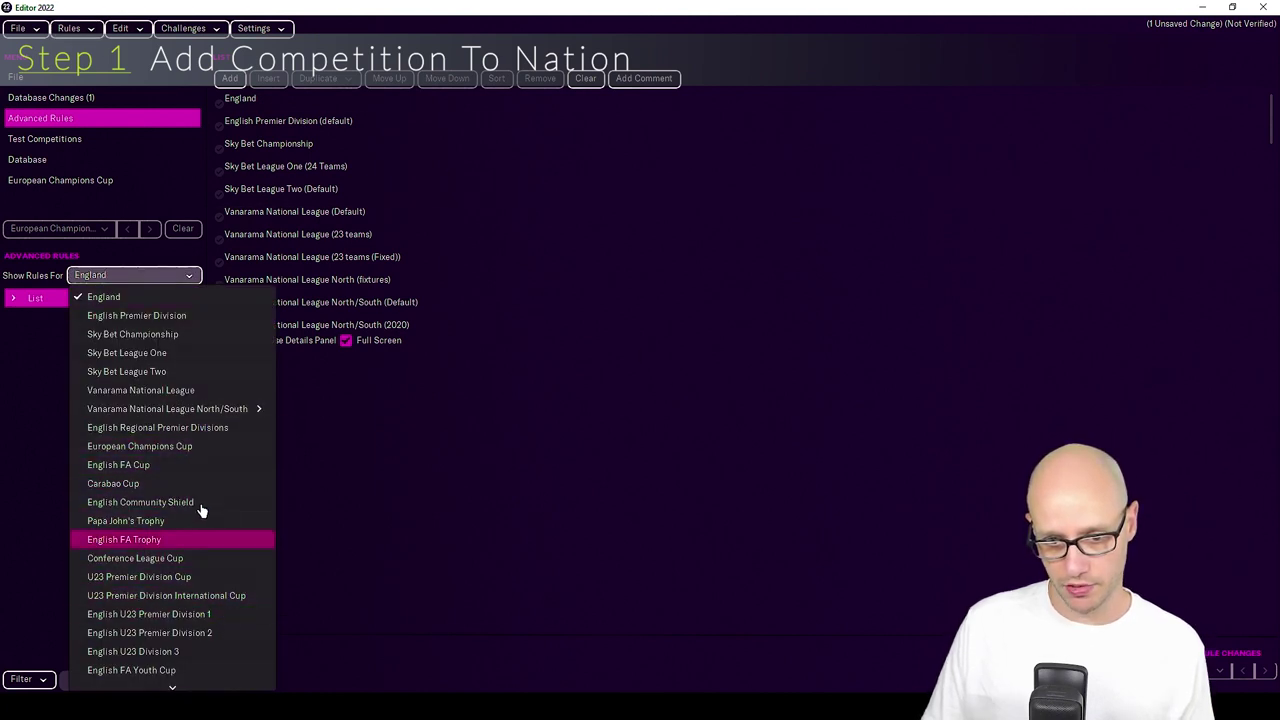
{"action": "left_click", "coordinate": [343, 494]}
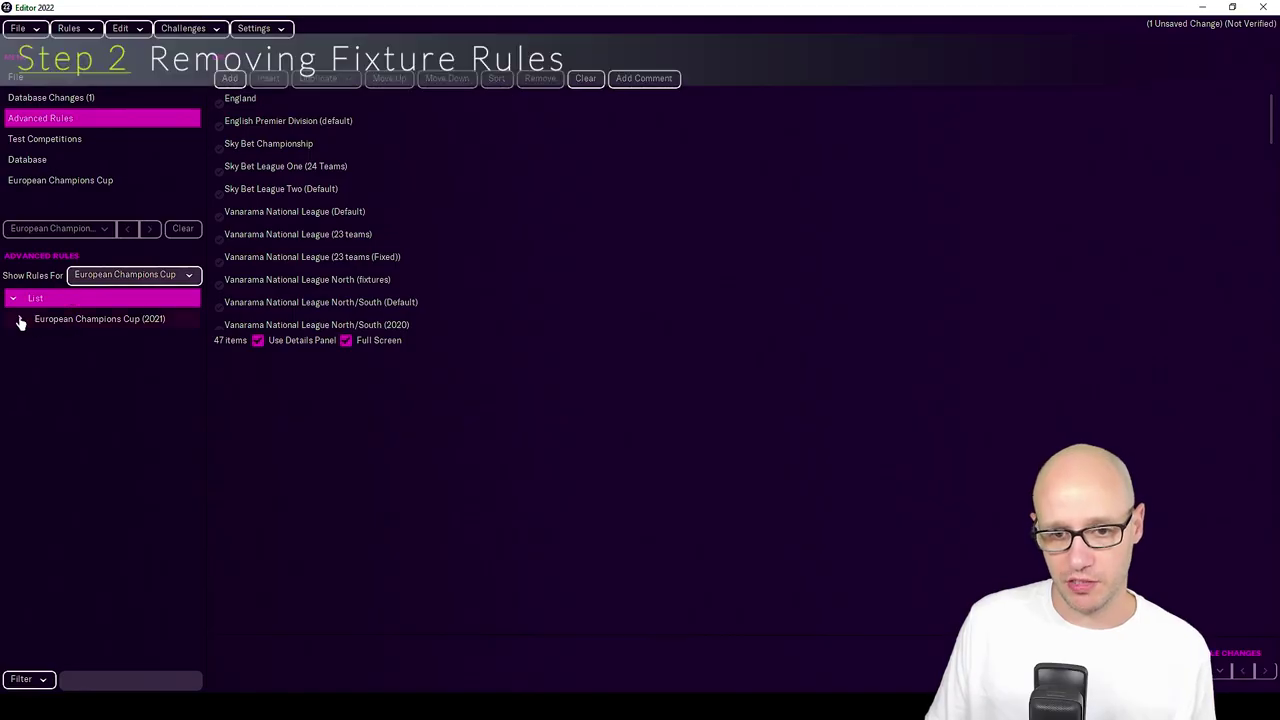
{"action": "left_click", "coordinate": [20, 319]}
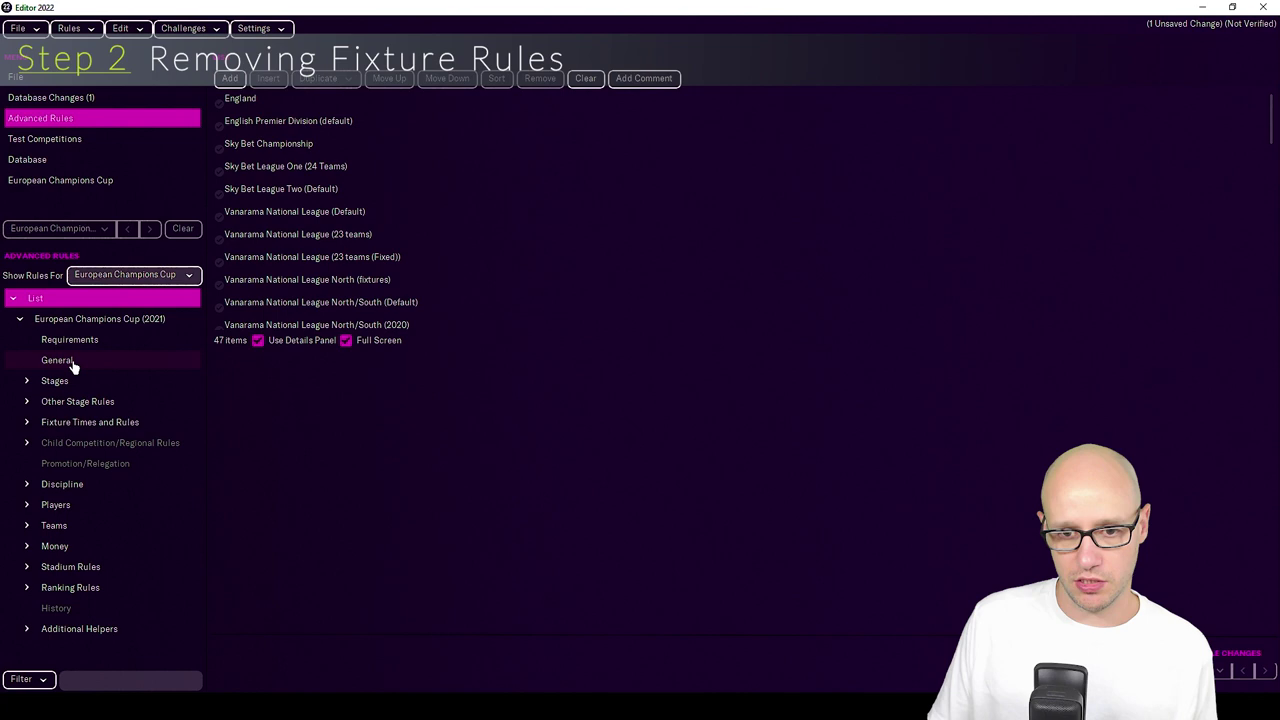
{"action": "left_click", "coordinate": [166, 394]}
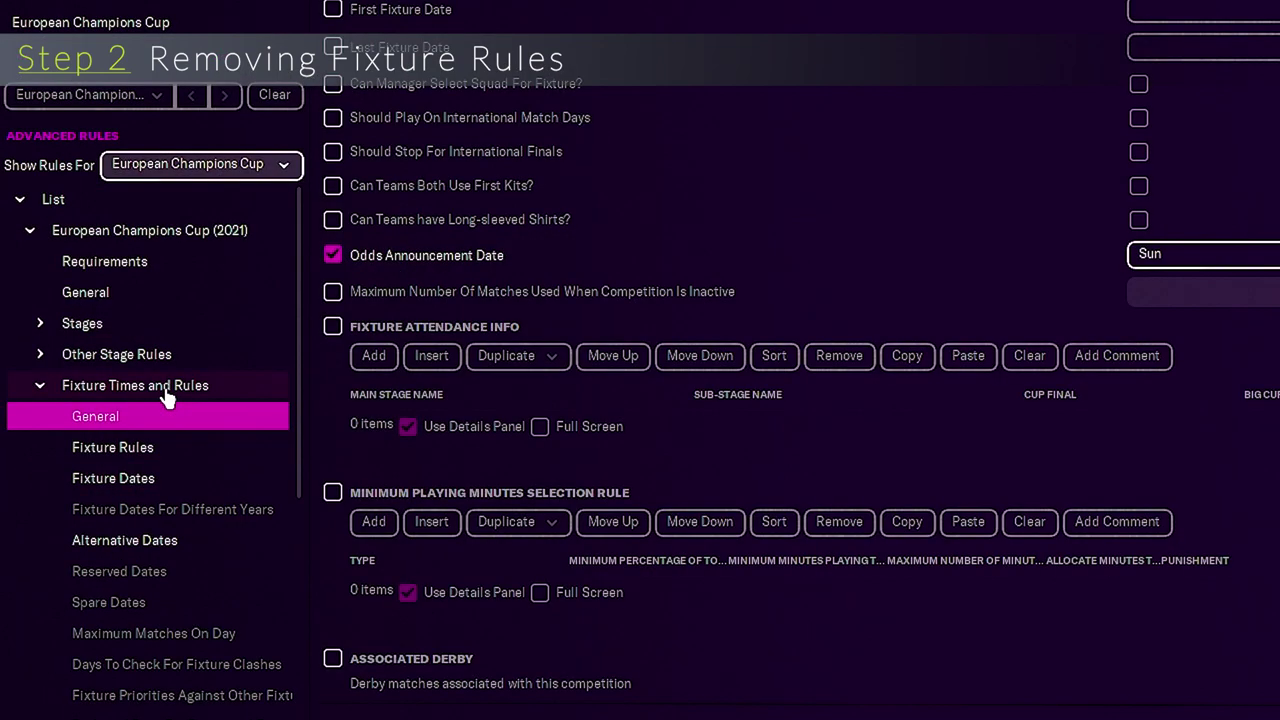
{"action": "left_click", "coordinate": [108, 449]}
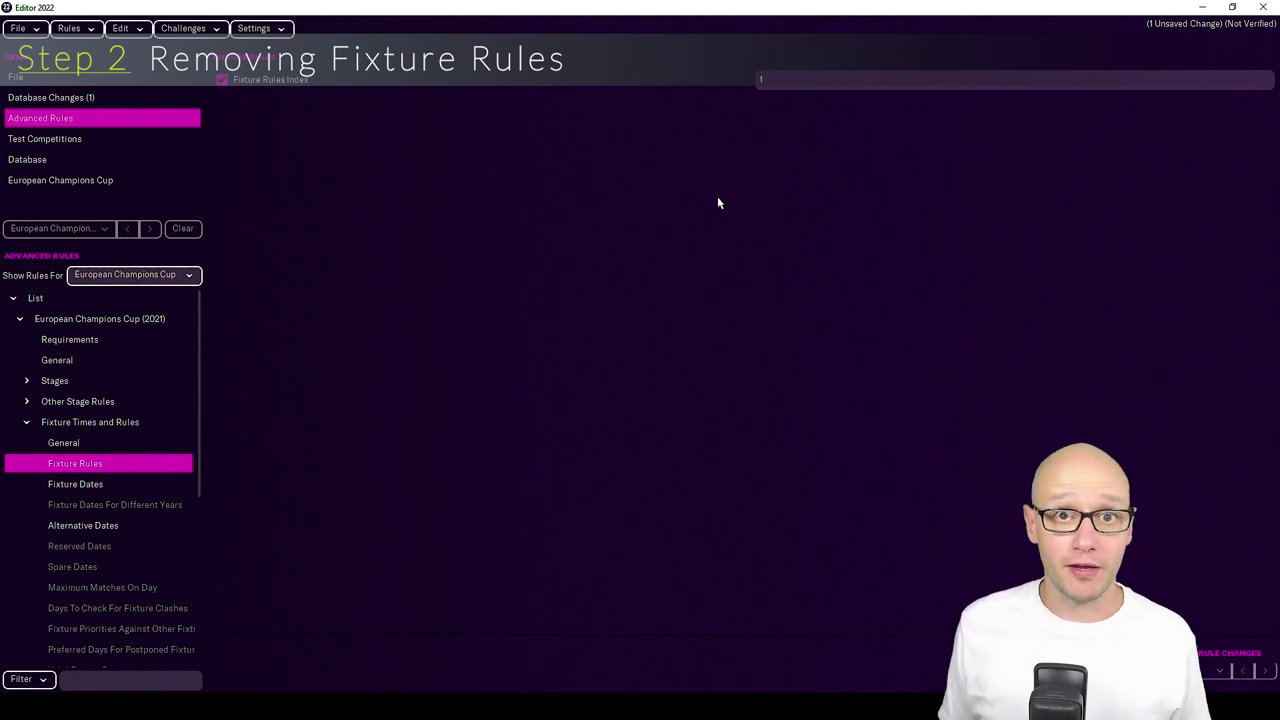
{"action": "left_click", "coordinate": [770, 80]}
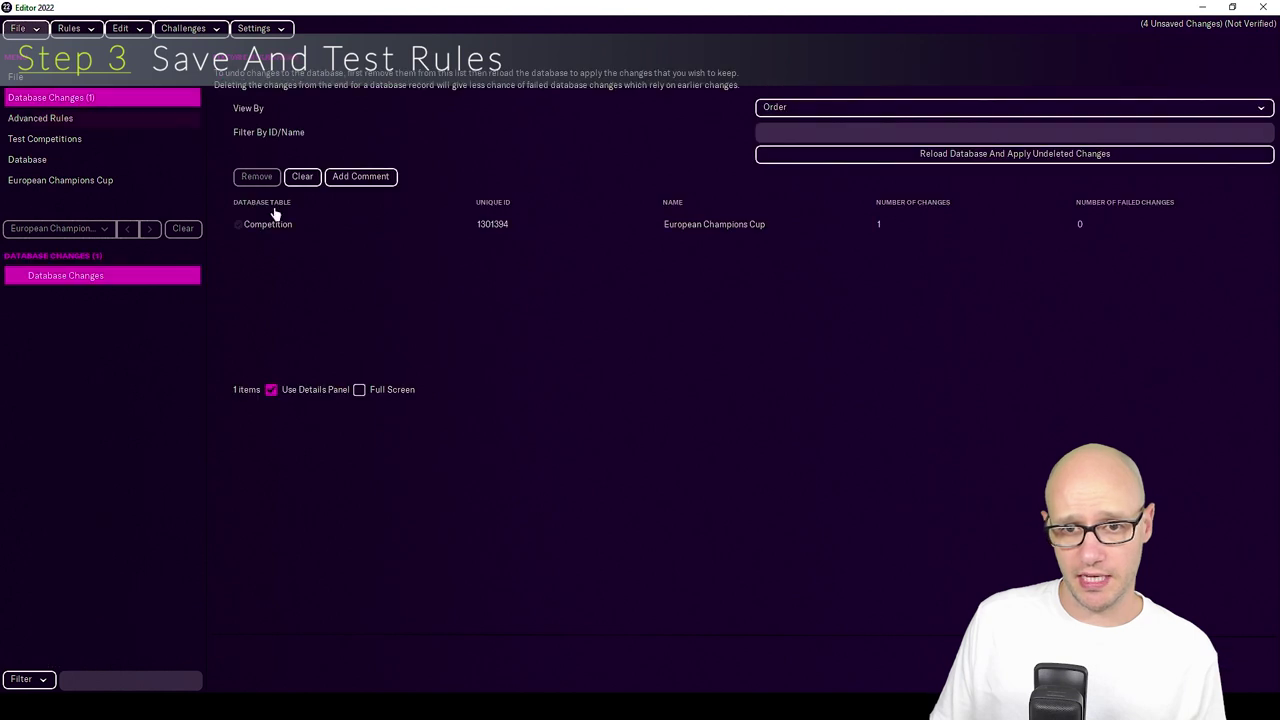
Open the European Champions Cup record from the database changes and clear its nation.
{"action": "double_click", "coordinate": [669, 224]}
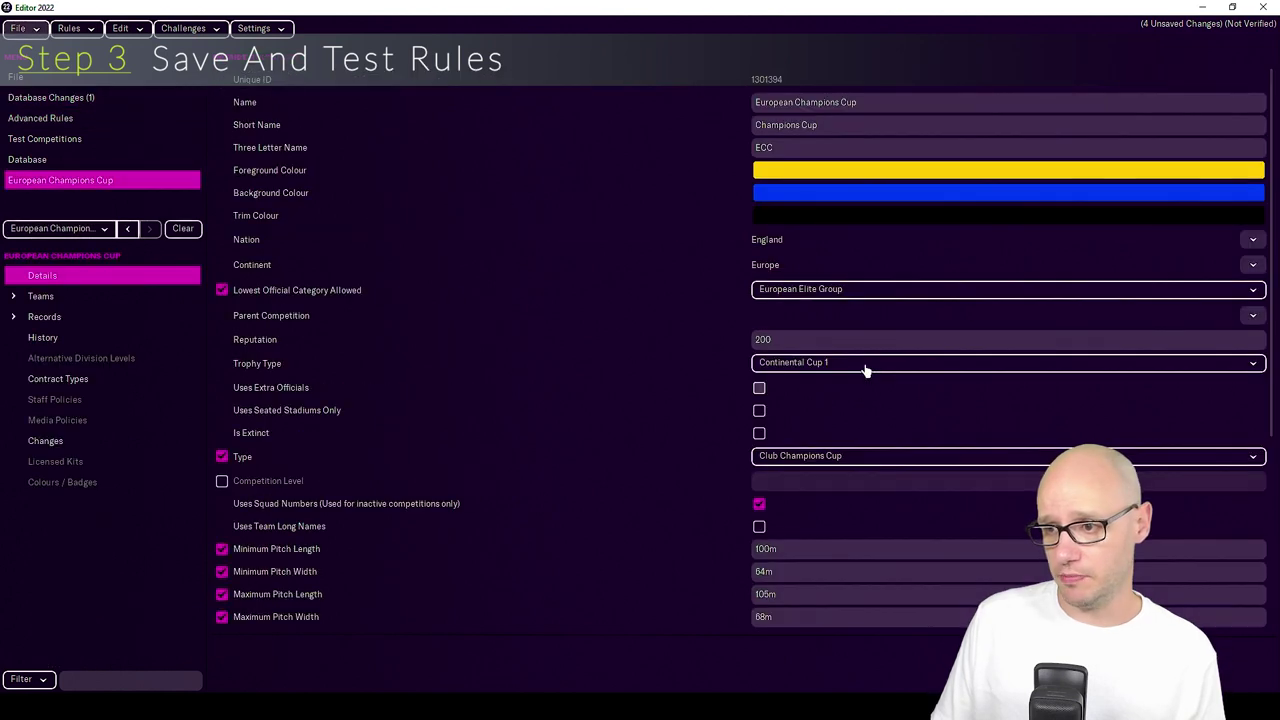
{"action": "left_click", "coordinate": [1253, 240]}
{"action": "left_click", "coordinate": [1238, 314]}
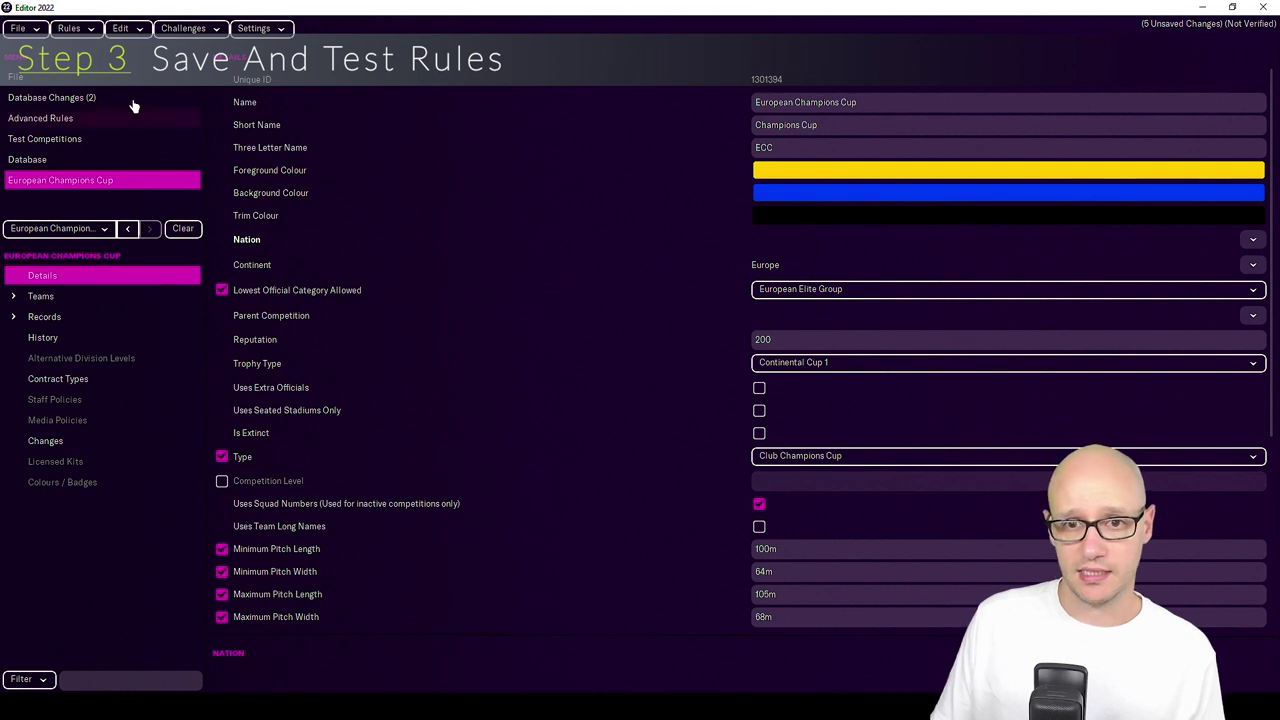
Save the editor data as a new file titled "CL sqd reg".
{"action": "left_click", "coordinate": [32, 30]}
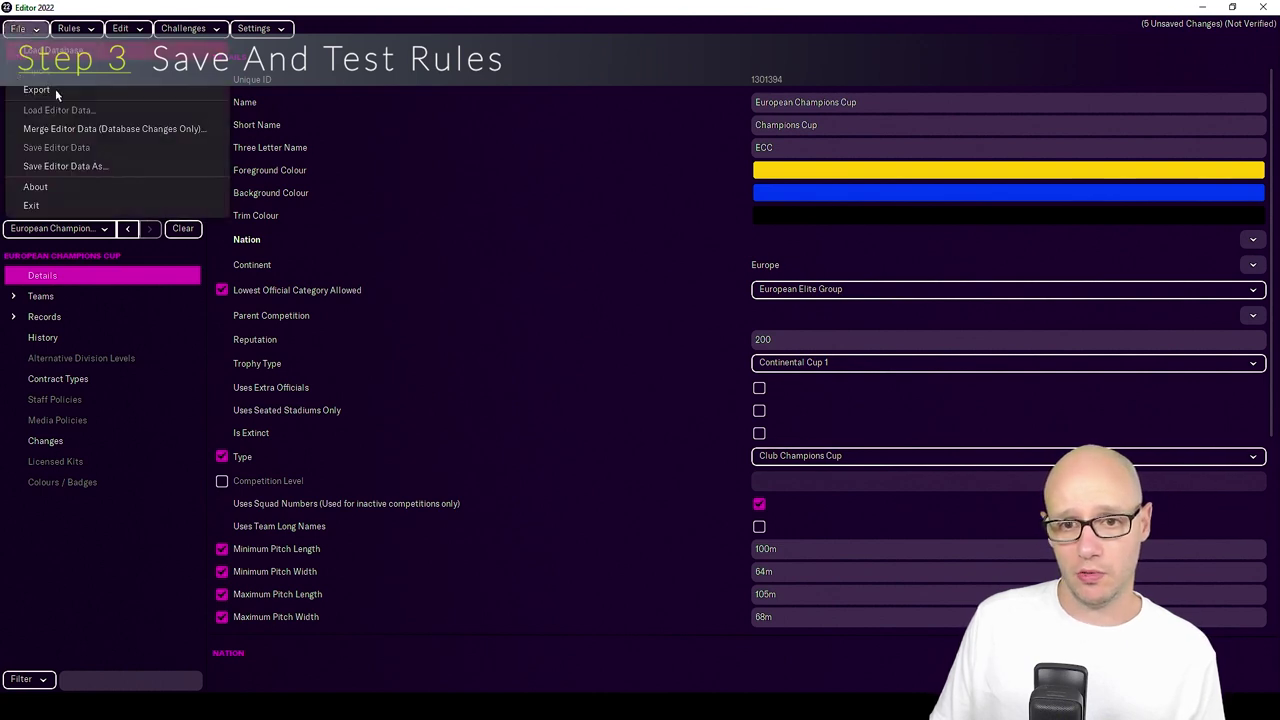
{"action": "left_click", "coordinate": [120, 168]}
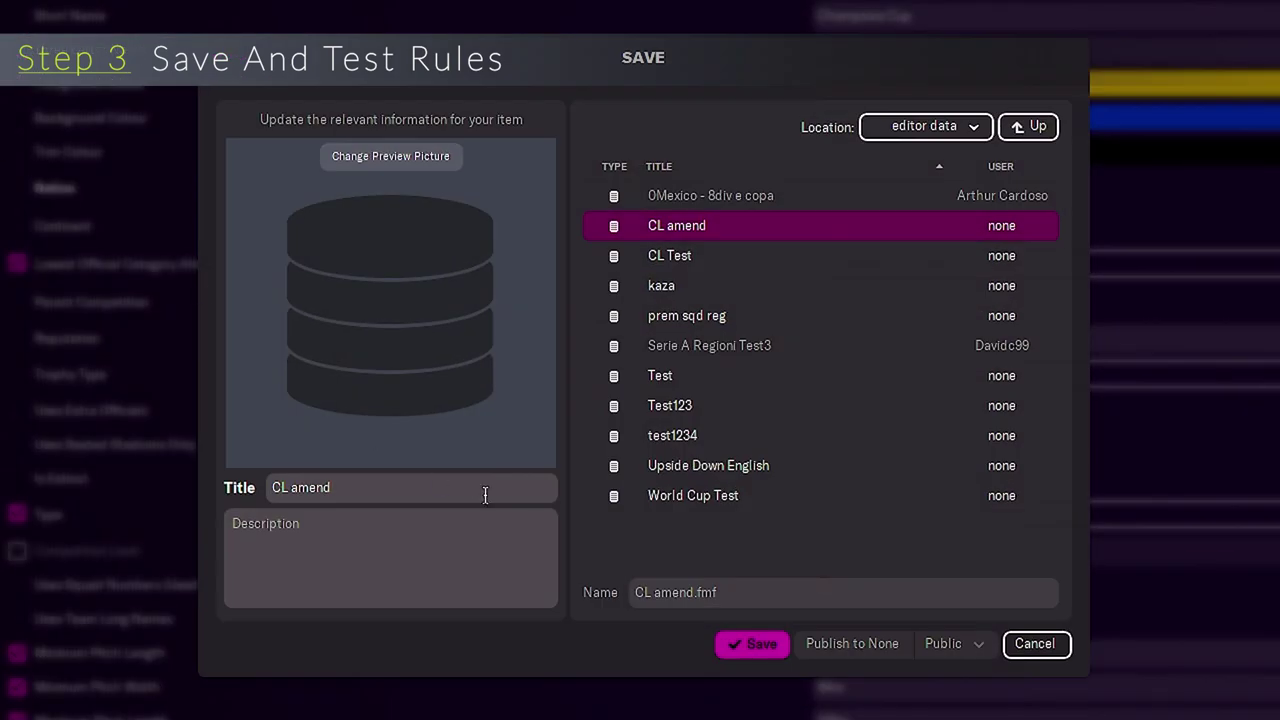
{"action": "left_click_drag", "start_coordinate": [485, 495], "coordinate": [298, 495]}
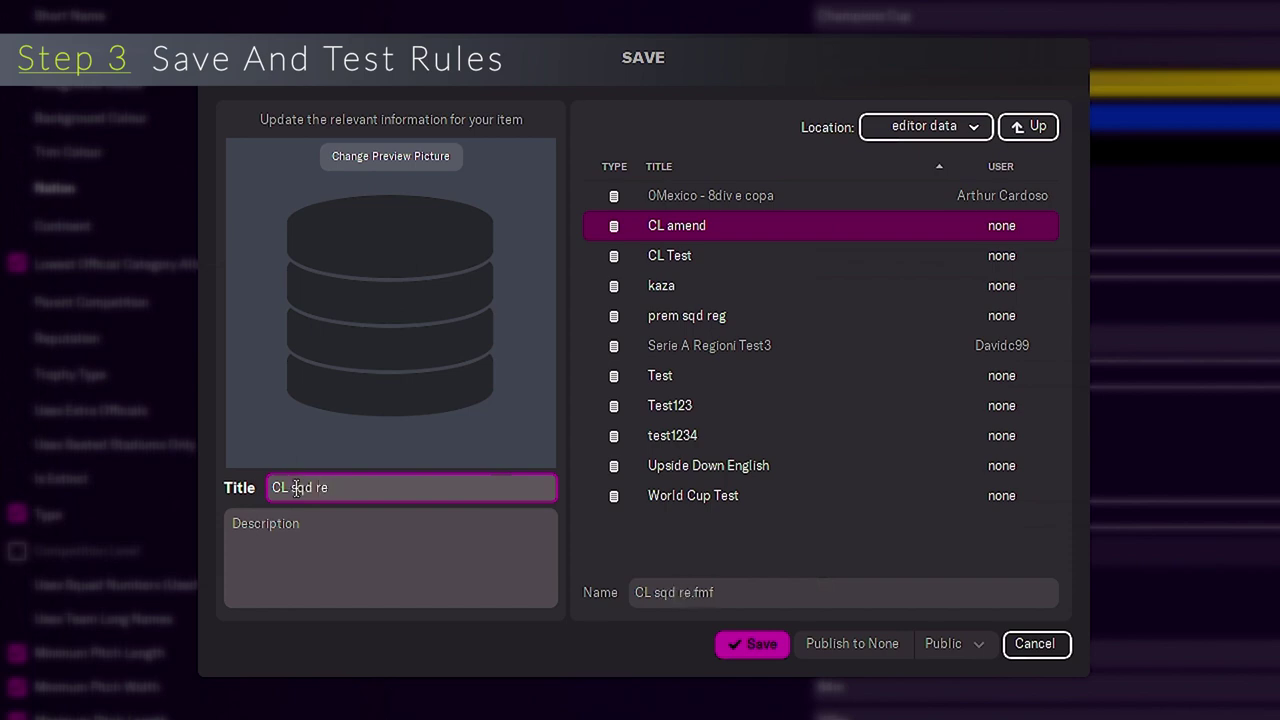
{"action": "left_click", "coordinate": [775, 645]}
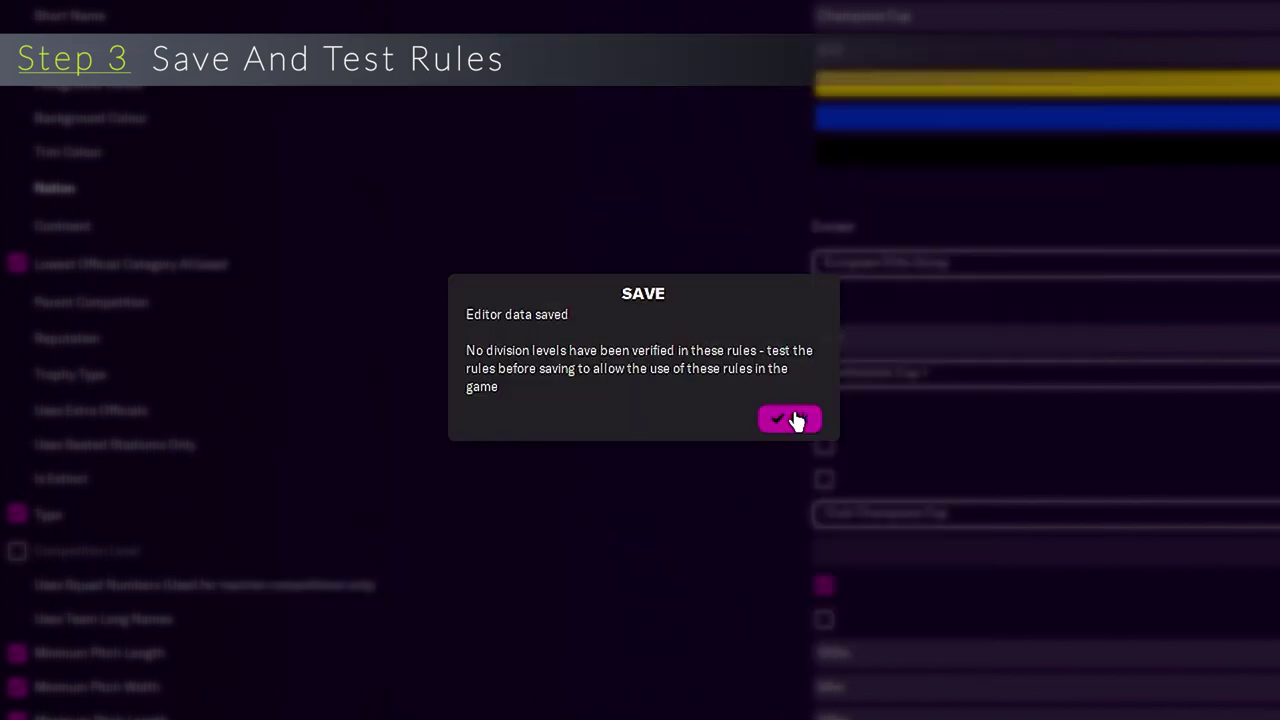
{"action": "left_click", "coordinate": [790, 420]}
Run a test of the advanced rules in the CL sqd reg file.
{"action": "left_click", "coordinate": [88, 28]}
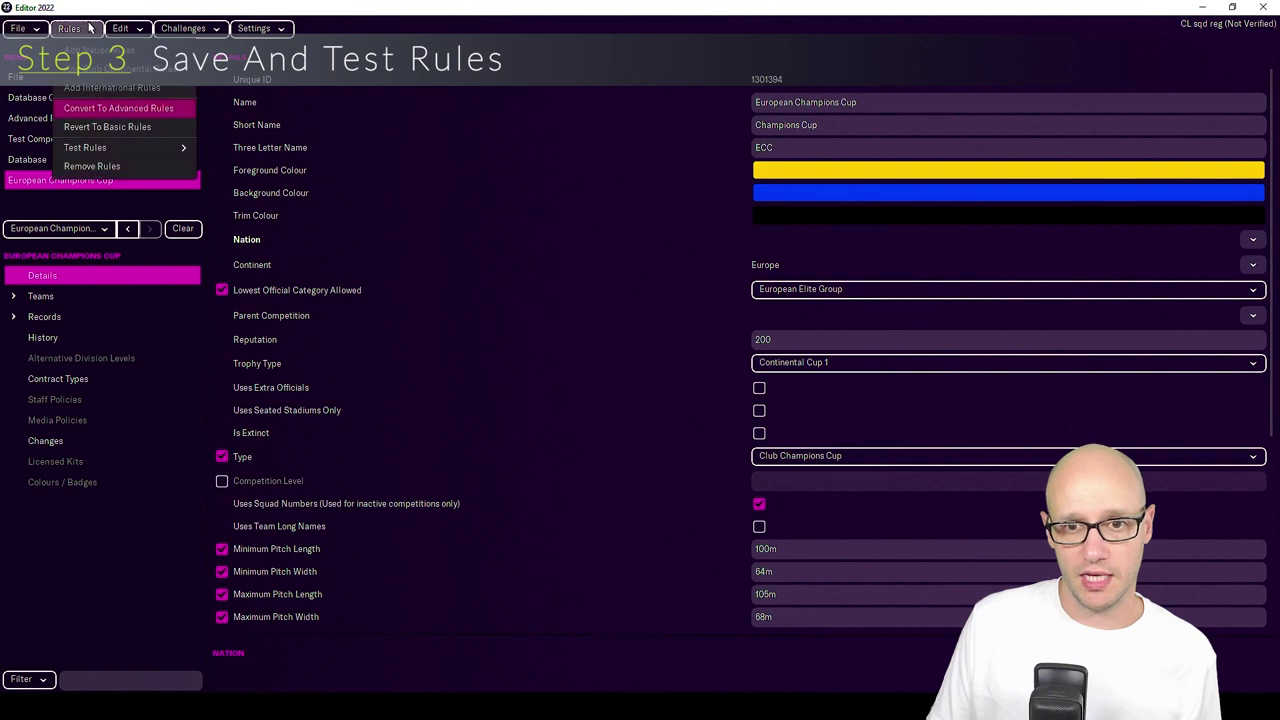
{"action": "mouse_move", "coordinate": [133, 147]}
{"action": "left_click", "coordinate": [278, 268]}
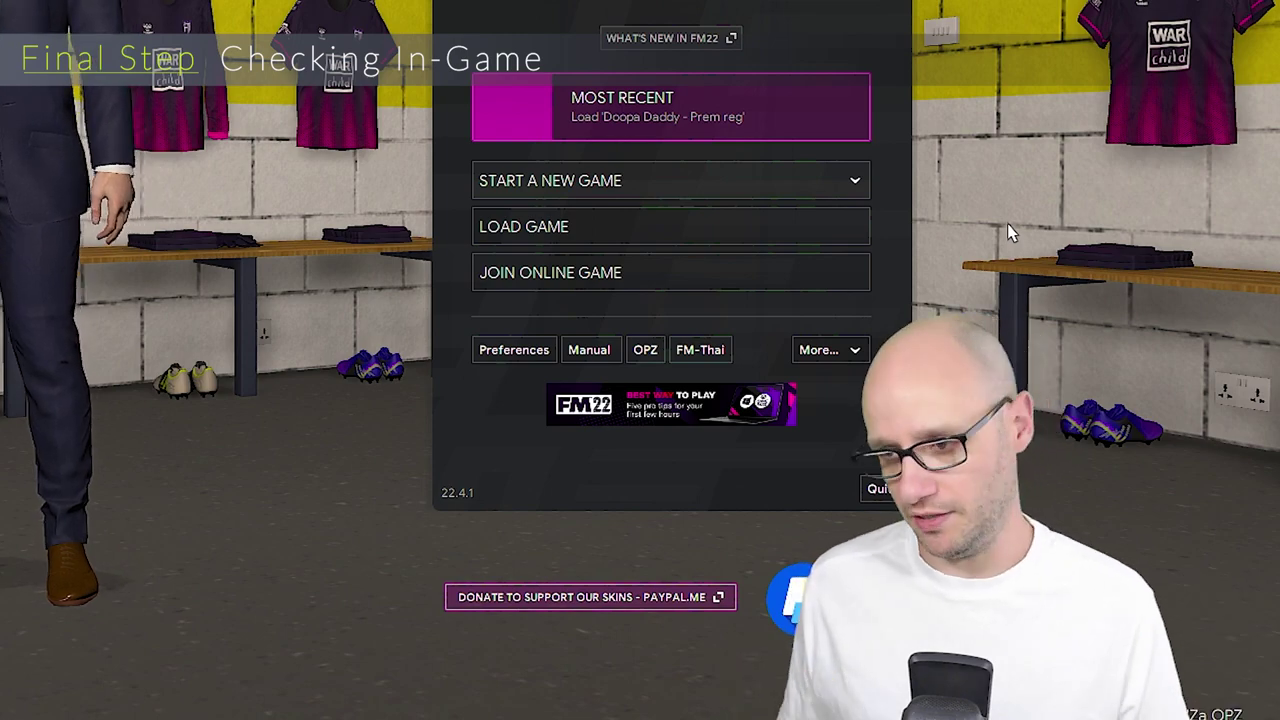
In Football Manager 2022, start a new career setup using the 22.4.0 Update database with the CL sqd reg and prem sqd reg files enabled.
{"action": "left_click", "coordinate": [670, 181]}
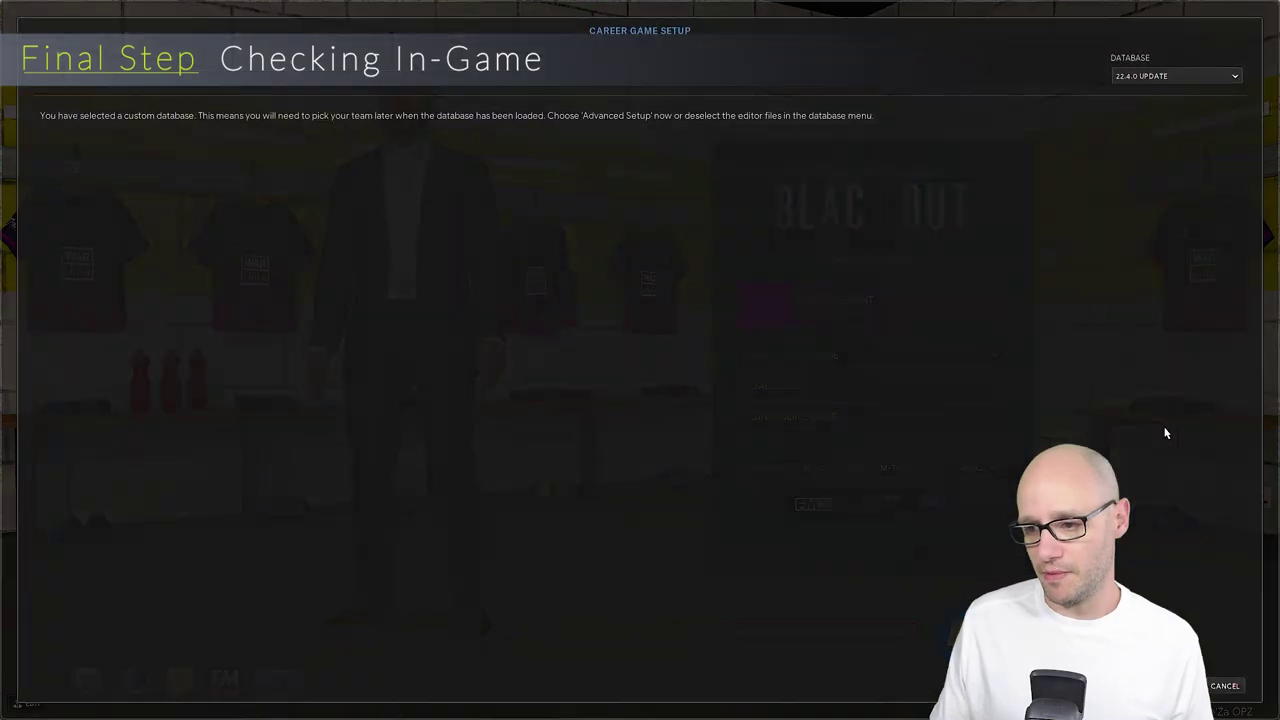
{"action": "left_click", "coordinate": [1176, 76]}
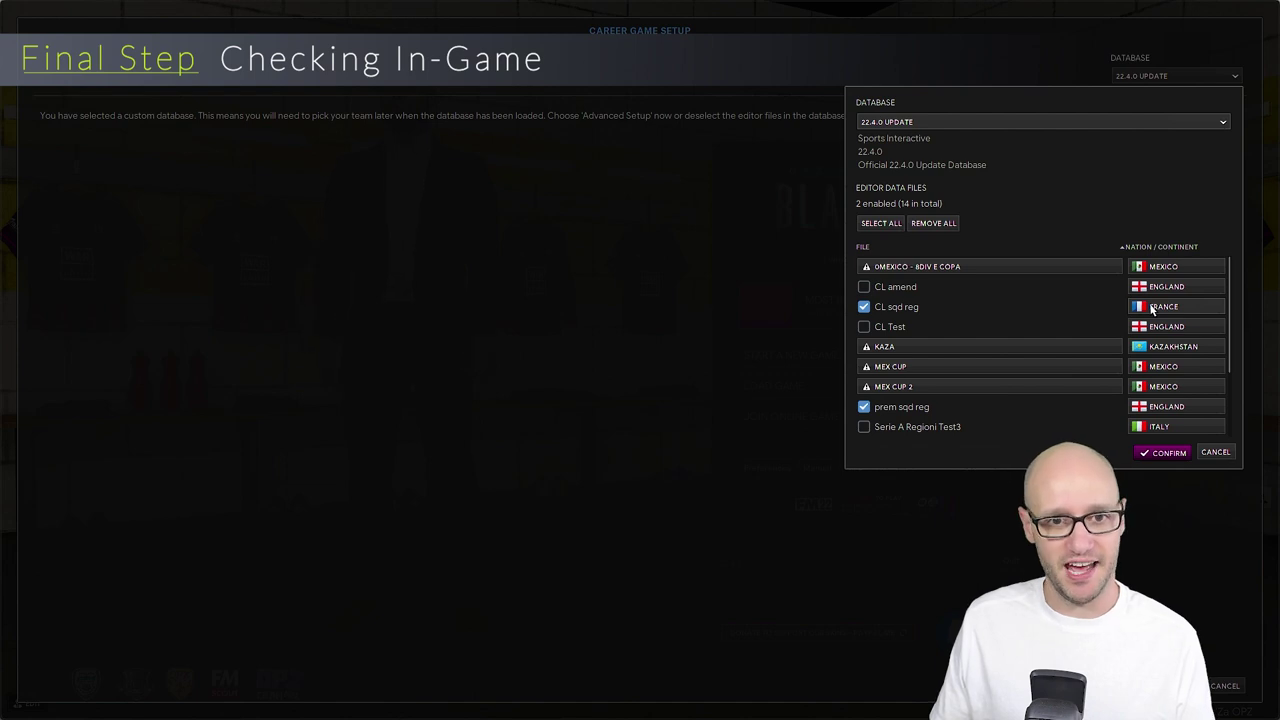
{"action": "mouse_move", "coordinate": [1117, 347]}
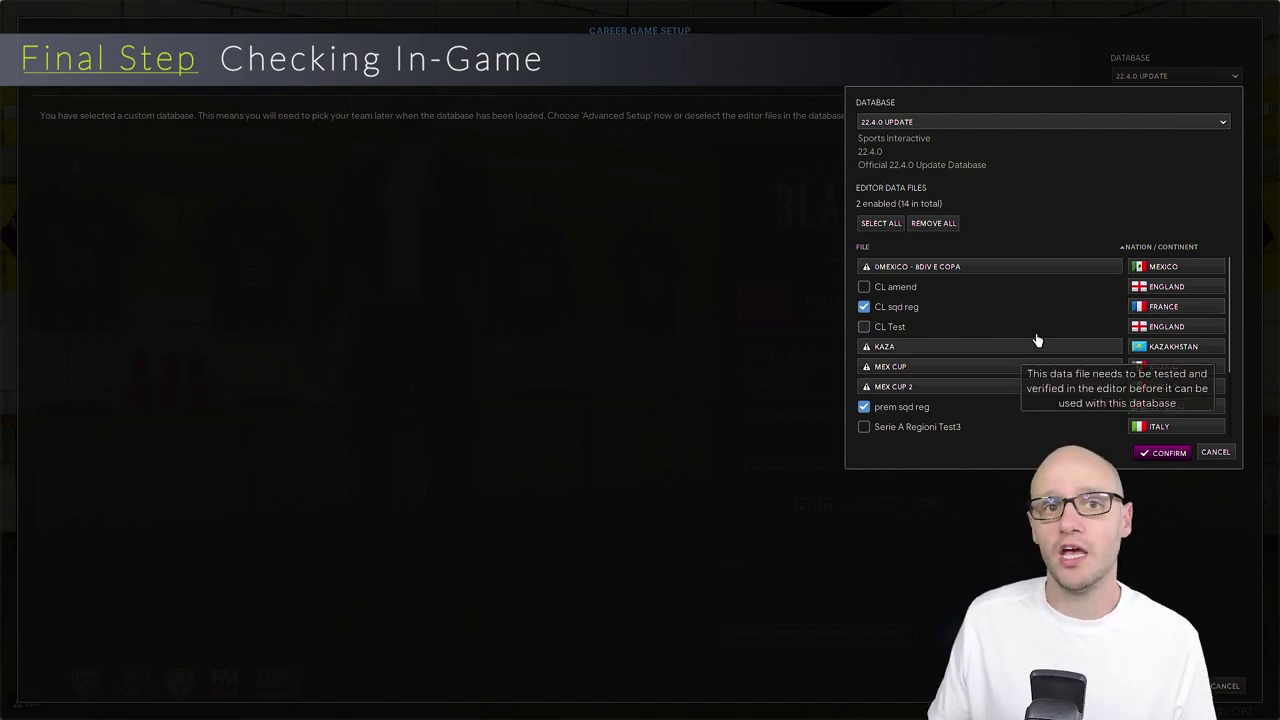
{"action": "mouse_move", "coordinate": [1027, 313]}
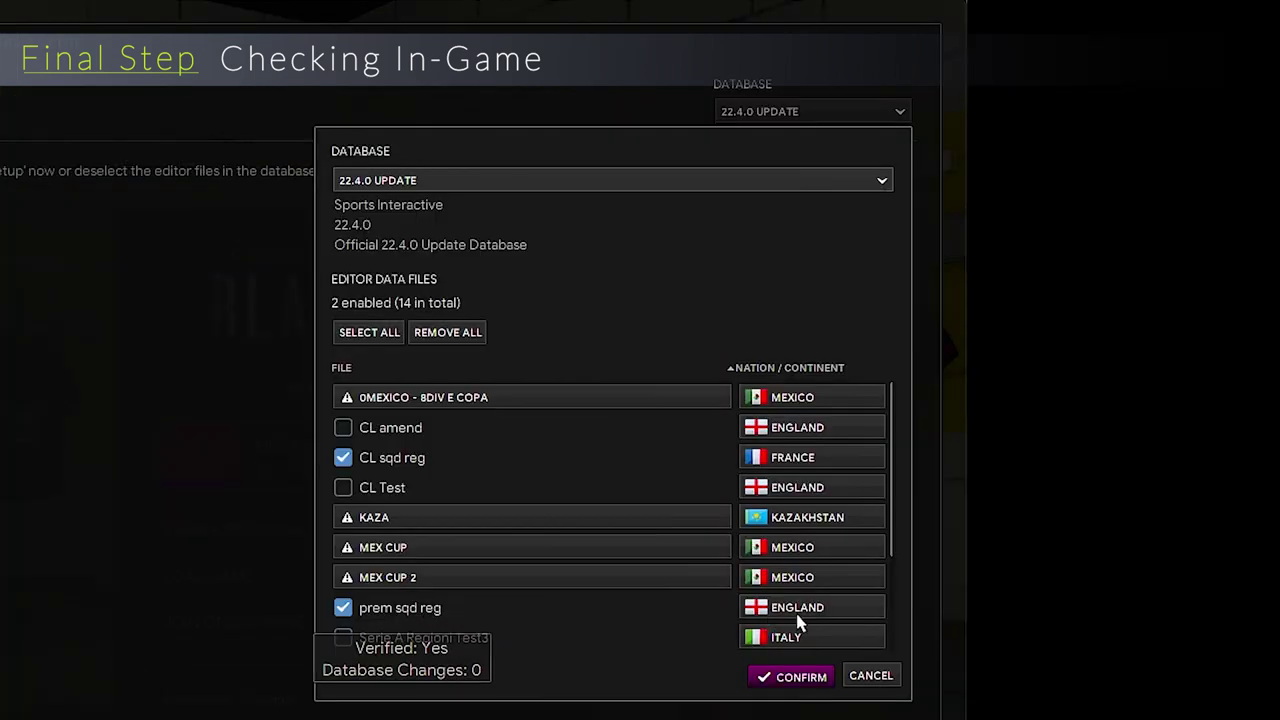
{"action": "left_click", "coordinate": [792, 677]}
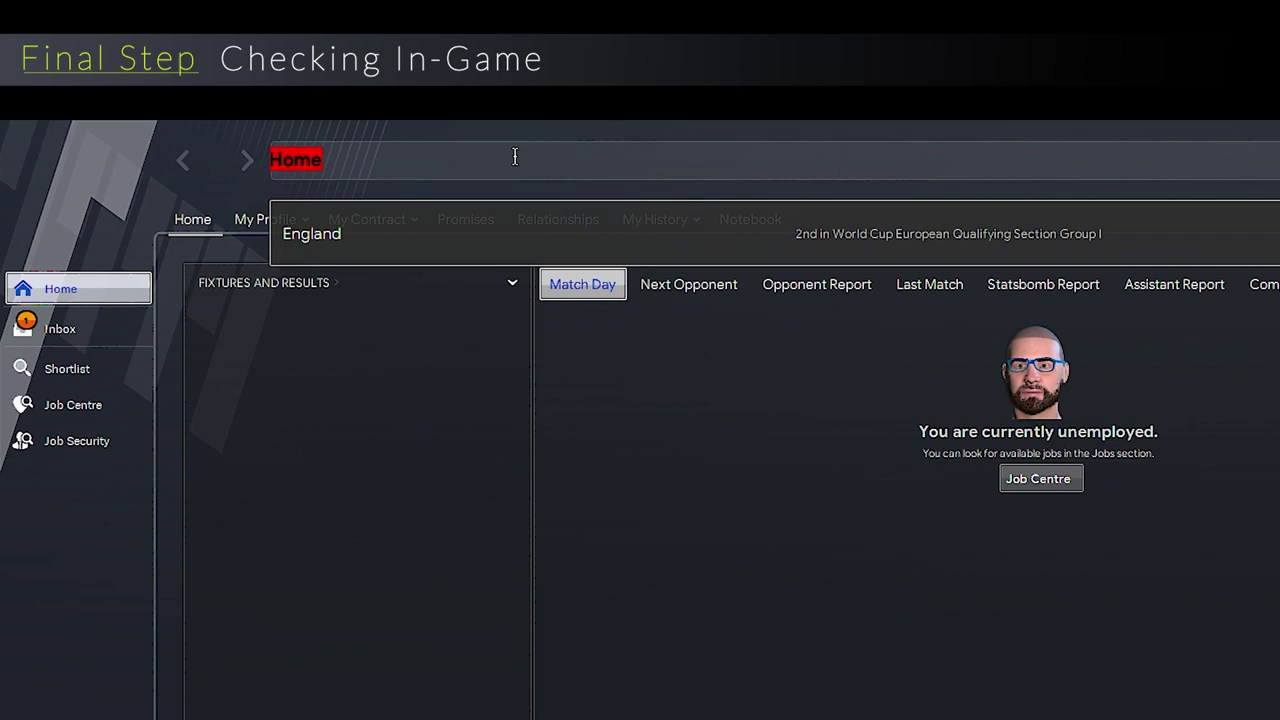
Search for "premier", open the English Premier Division's rules and examine its squad registration section.
{"action": "type", "text": "premier"}
{"action": "key", "text": "Return"}
{"action": "left_click", "coordinate": [182, 224]}
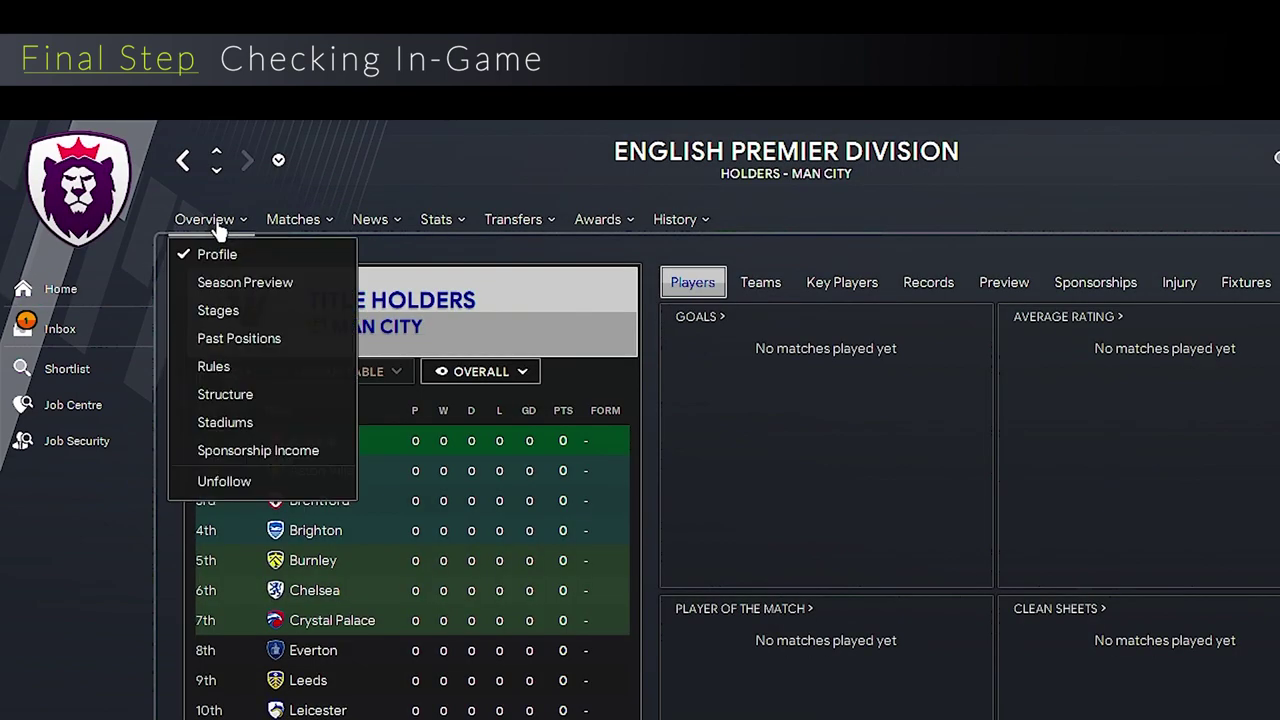
{"action": "left_click", "coordinate": [251, 360]}
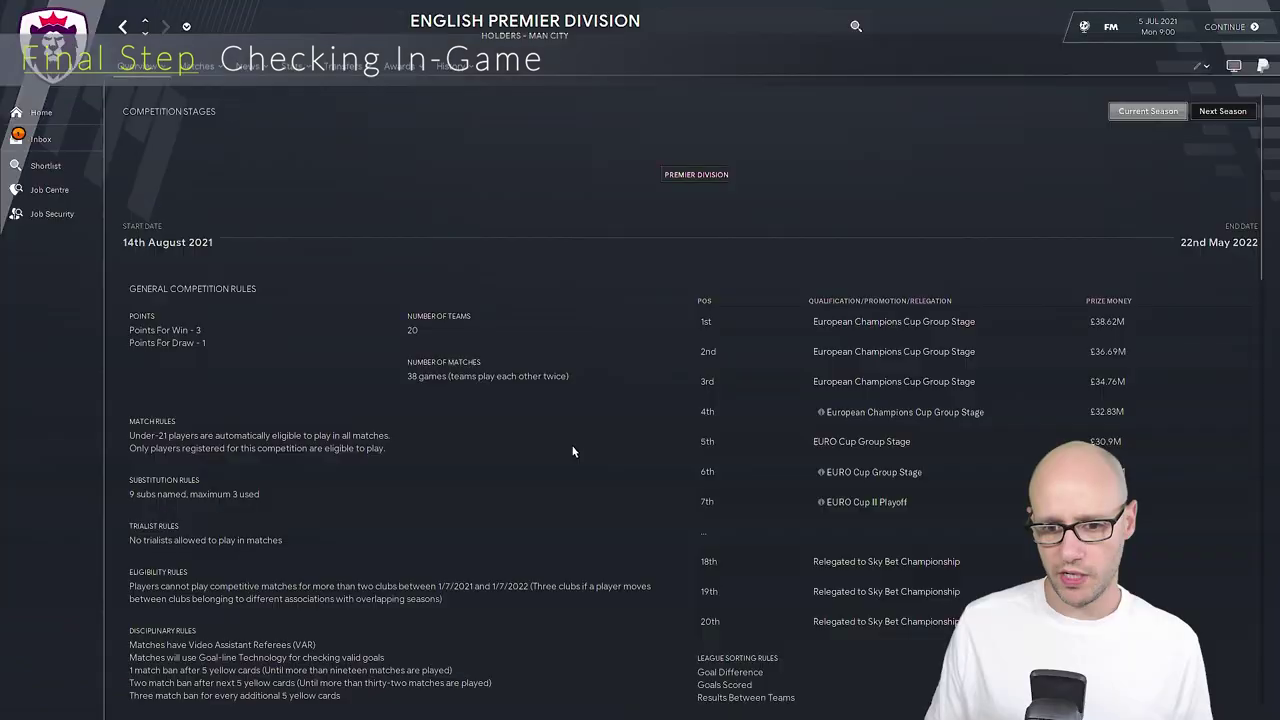
{"action": "scroll", "coordinate": [571, 449], "scroll_direction": "down", "scroll_amount": 10}
{"action": "scroll", "coordinate": [572, 451], "scroll_direction": "down", "scroll_amount": 5}
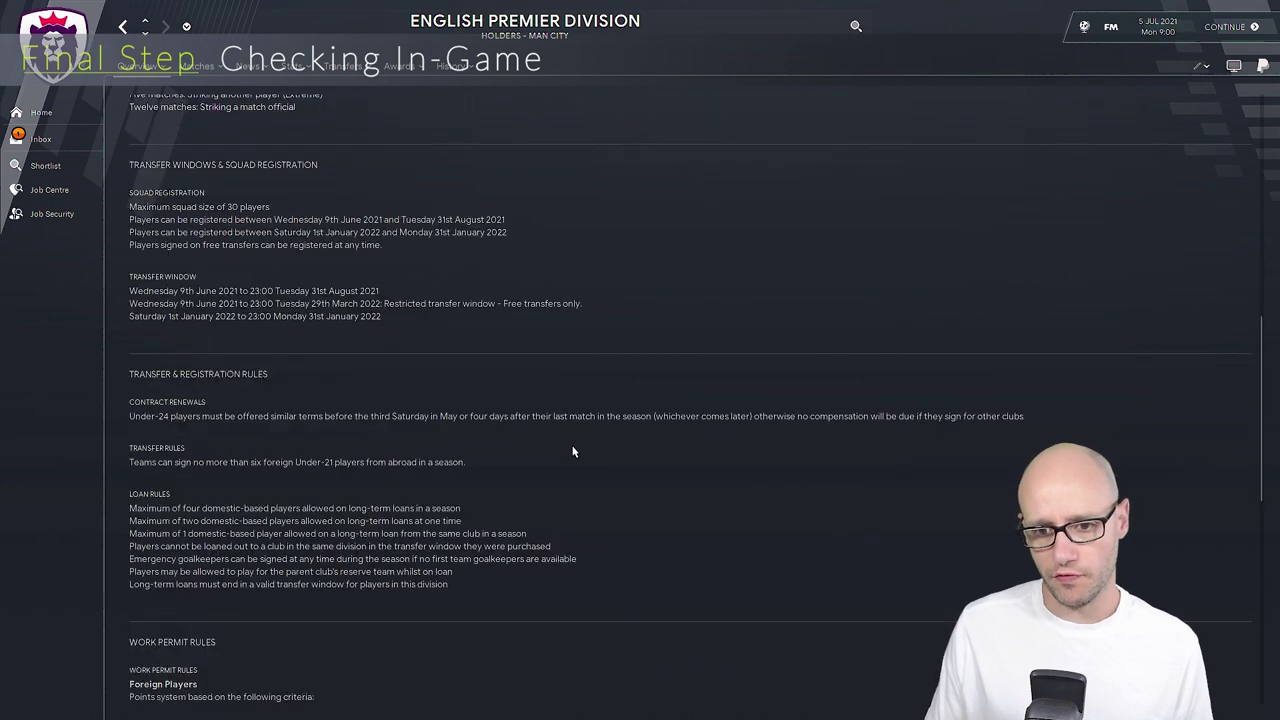
{"action": "scroll", "coordinate": [572, 451], "scroll_direction": "up", "scroll_amount": 2}
{"action": "scroll", "coordinate": [572, 451], "scroll_direction": "down", "scroll_amount": 1}
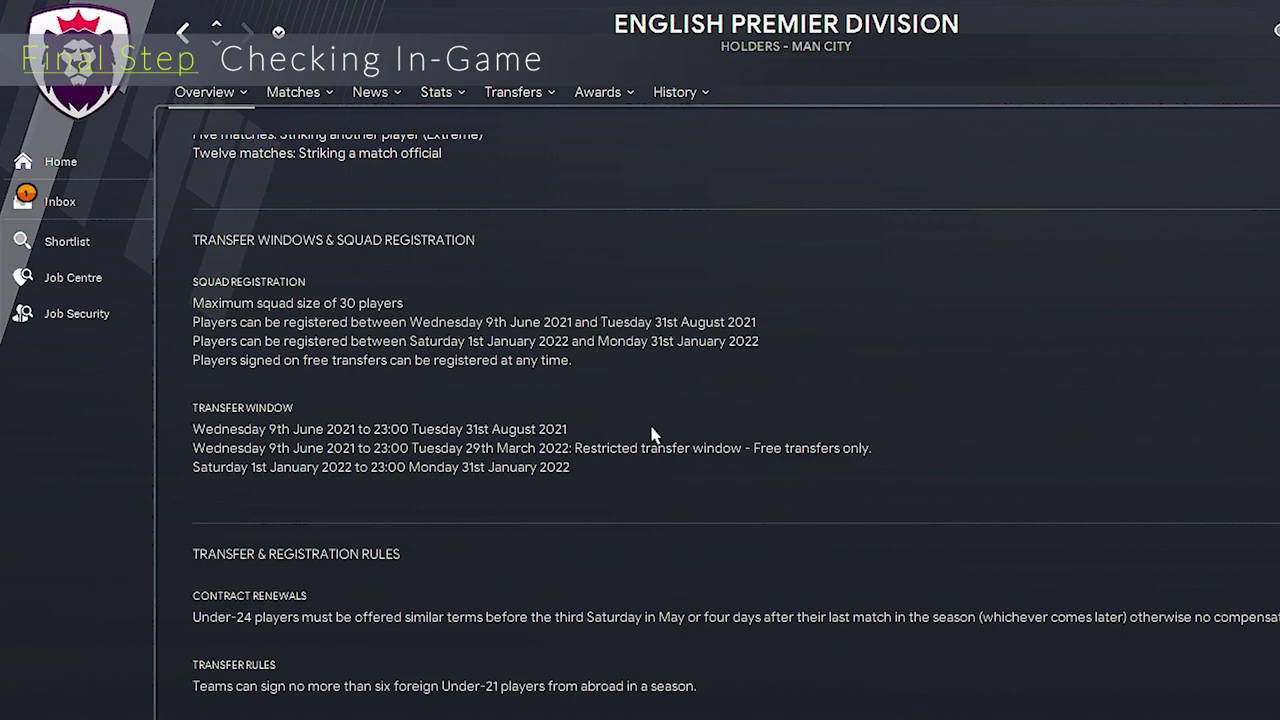
Search for "european", open the European Champions Cup's rules and examine its stage and general competition rules.
{"action": "left_click", "coordinate": [1022, 24]}
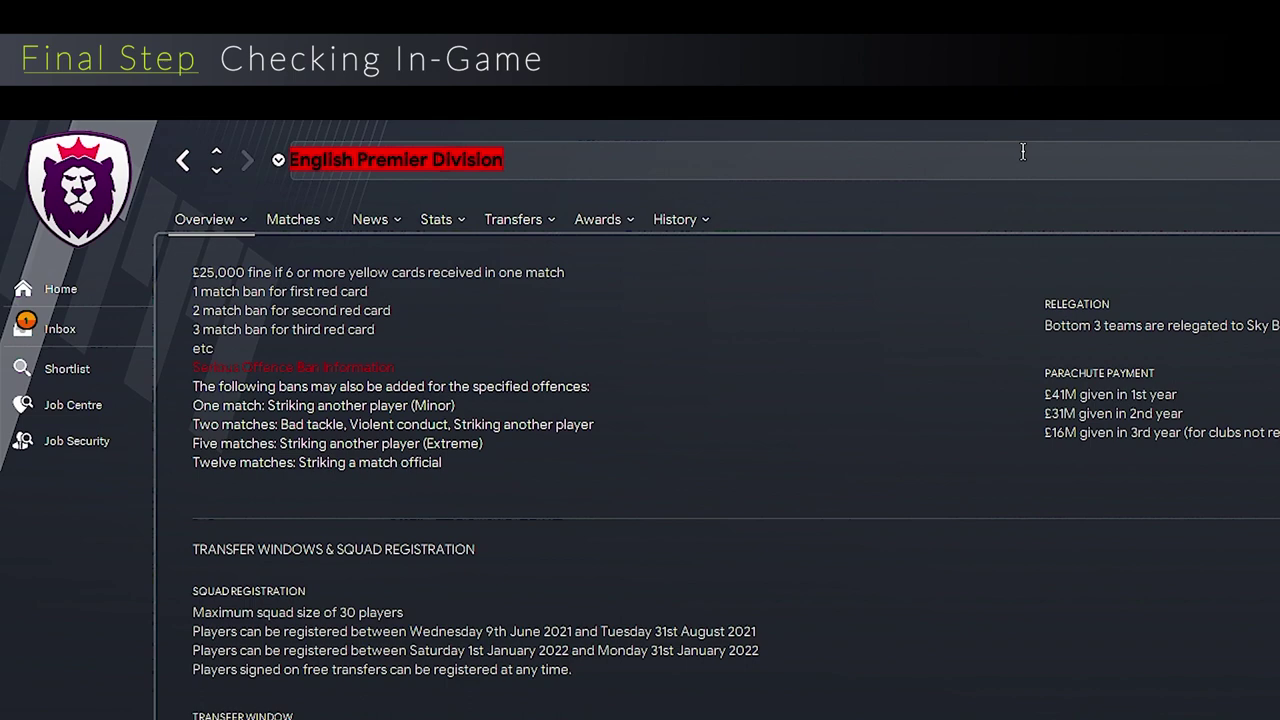
{"action": "type", "text": "euro"}
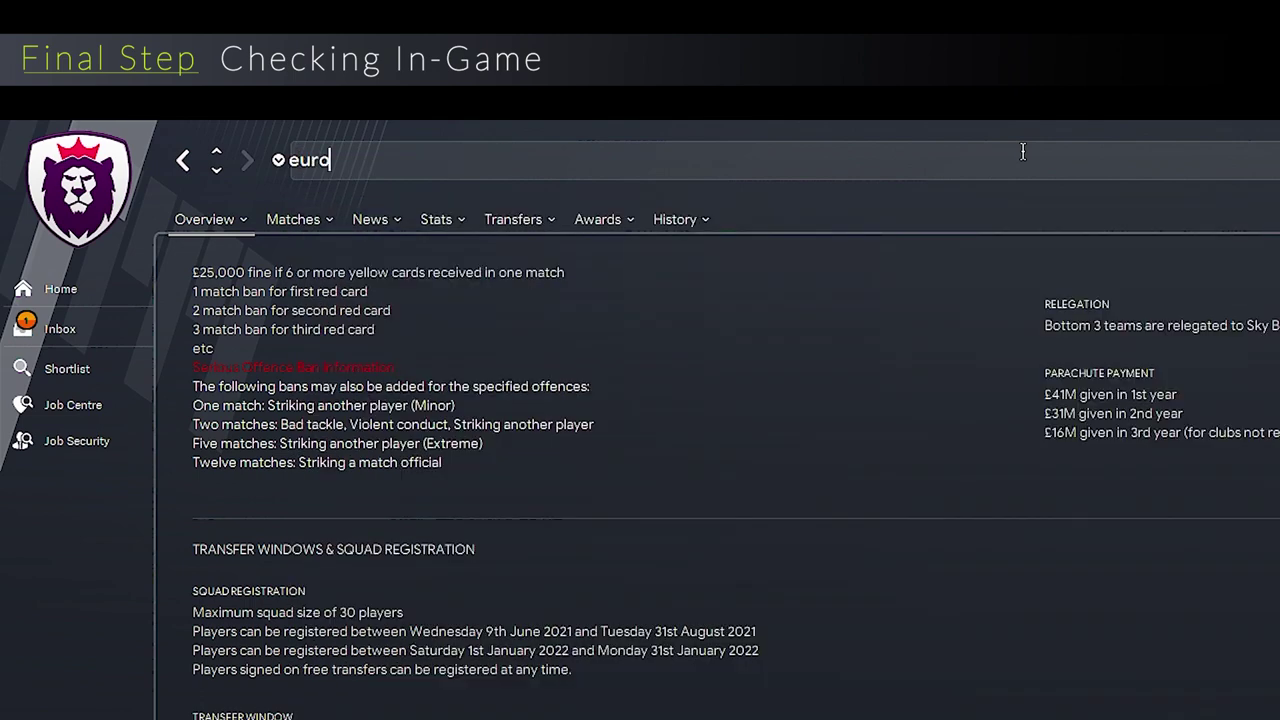
{"action": "type", "text": "pean"}
{"action": "left_click", "coordinate": [437, 236]}
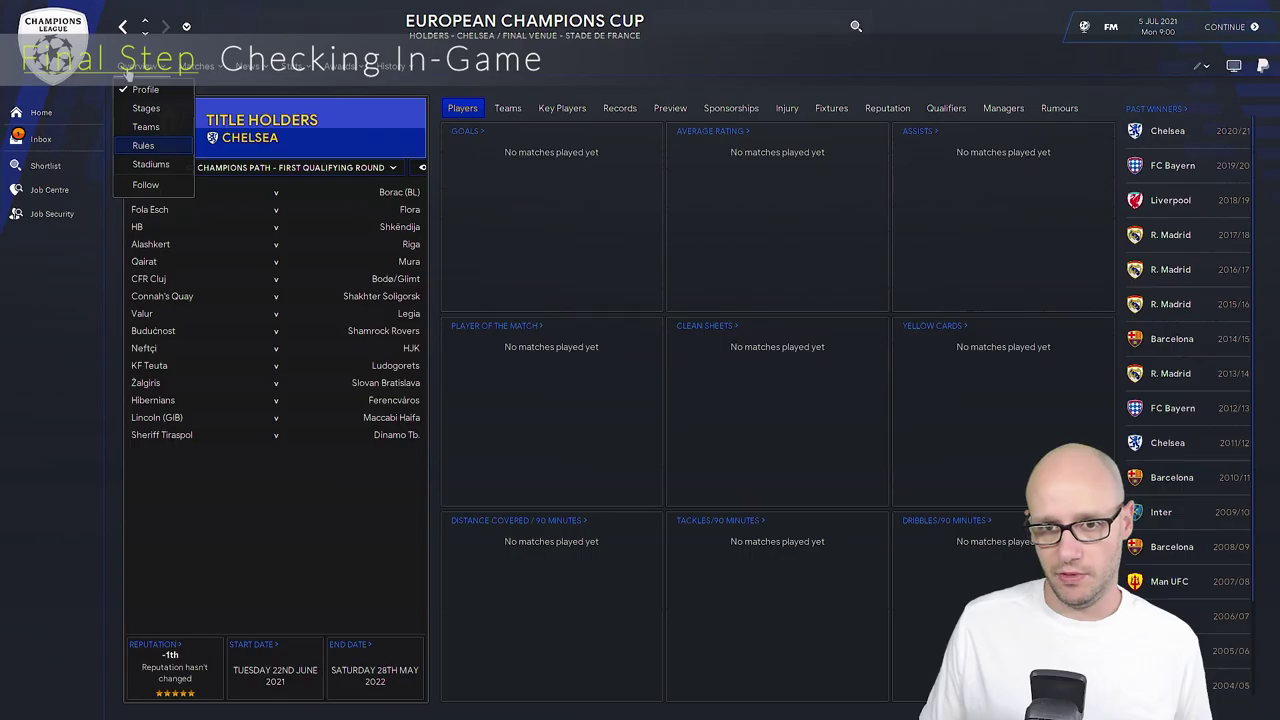
{"action": "left_click", "coordinate": [143, 145]}
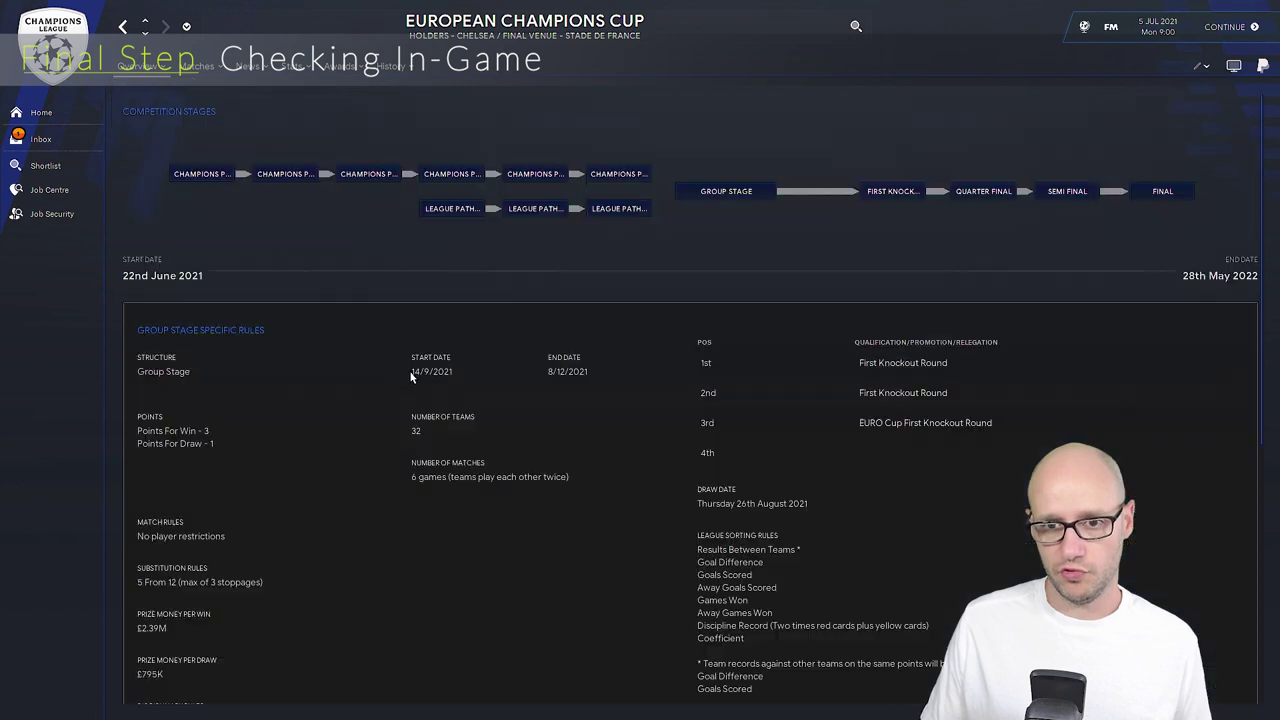
{"action": "scroll", "coordinate": [380, 470], "scroll_direction": "down", "scroll_amount": 5}
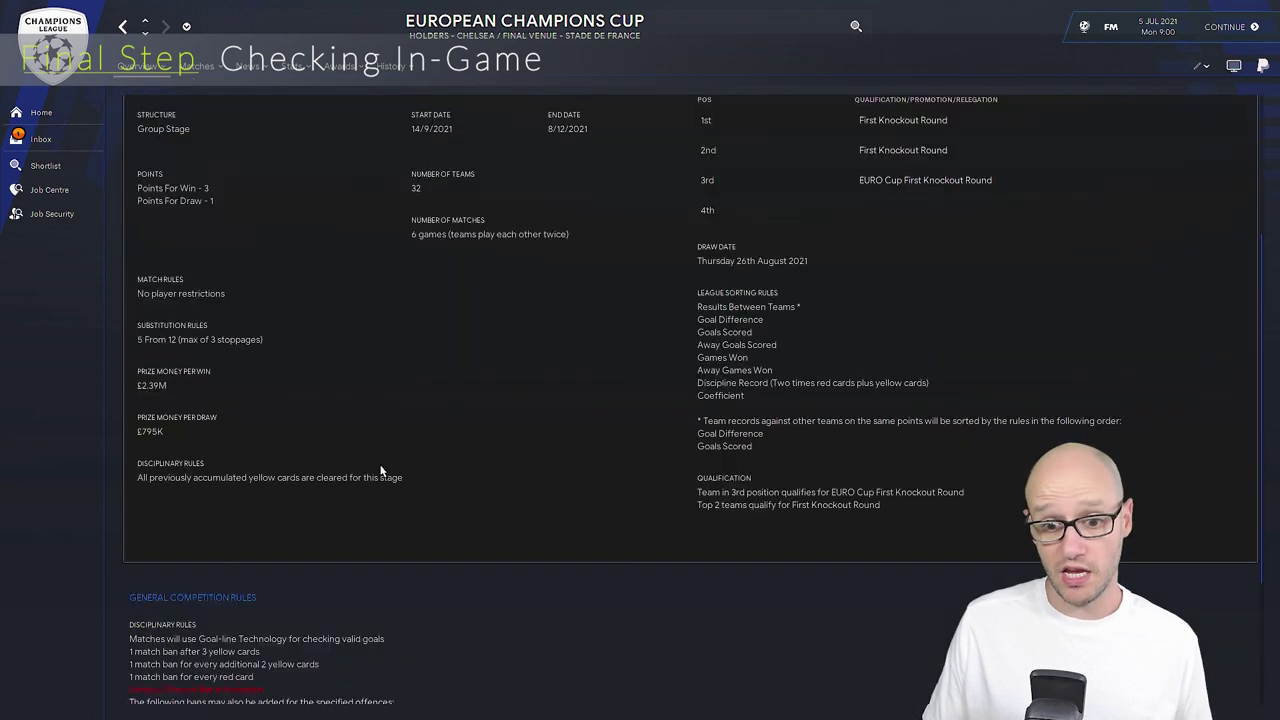